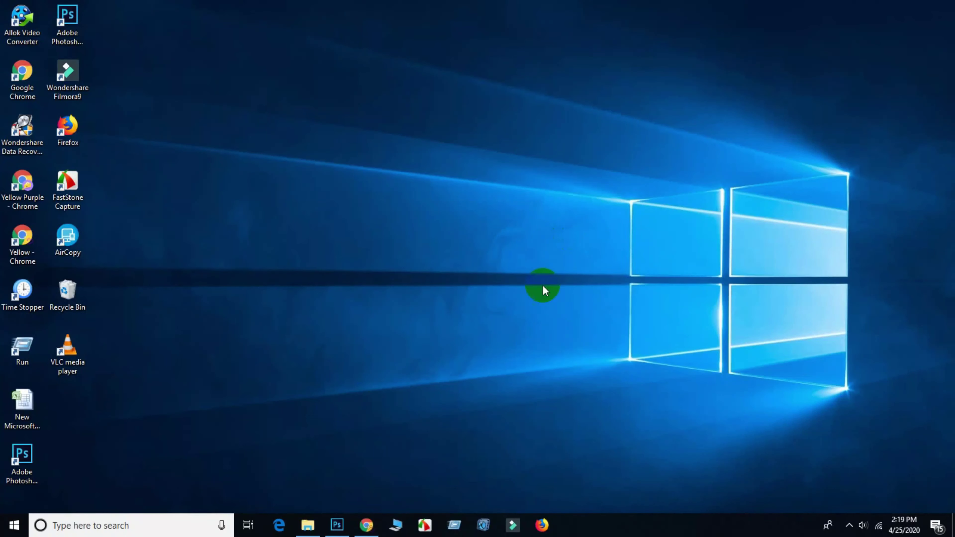
# Bring the Photoshop window to the front with an empty workspace.
pyautogui.click(337, 525)
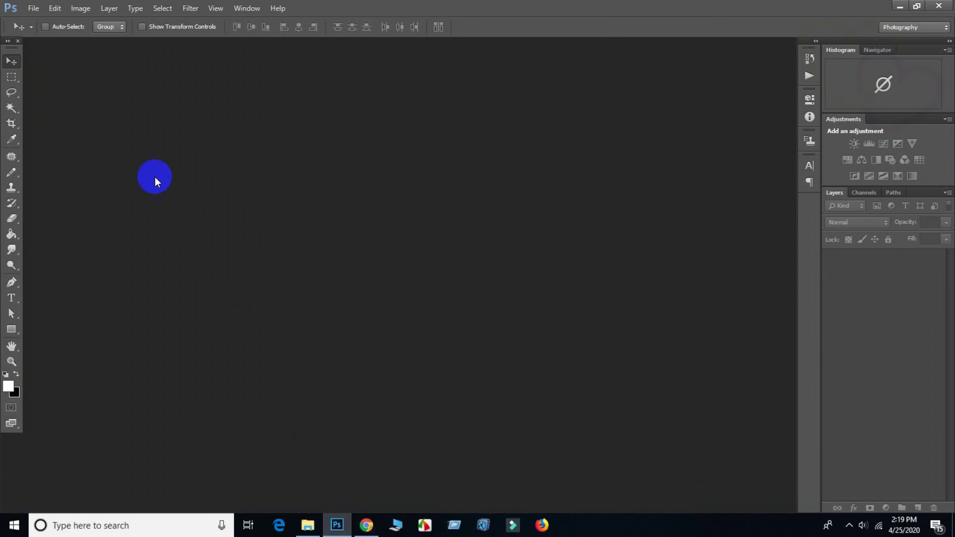
# Open the road photo from disk.
pyautogui.click(34, 9)
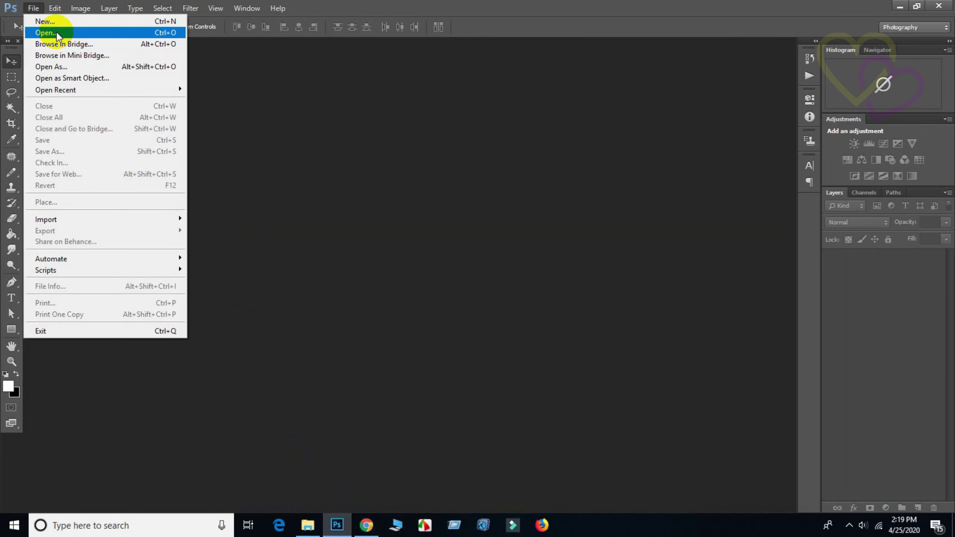
pyautogui.click(57, 33)
pyautogui.doubleClick(347, 120)
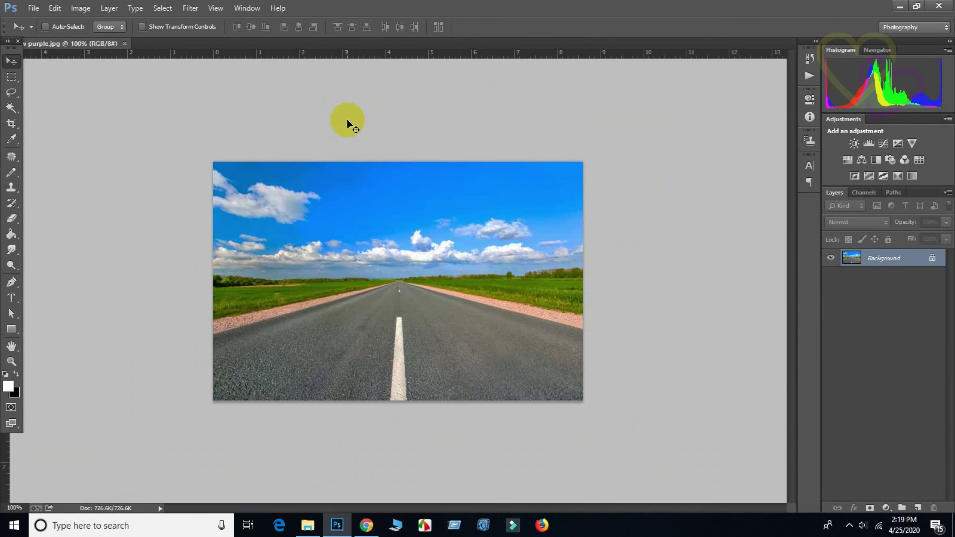
pyautogui.scroll(3, 470, 167)
pyautogui.scroll(1, 617, 195)
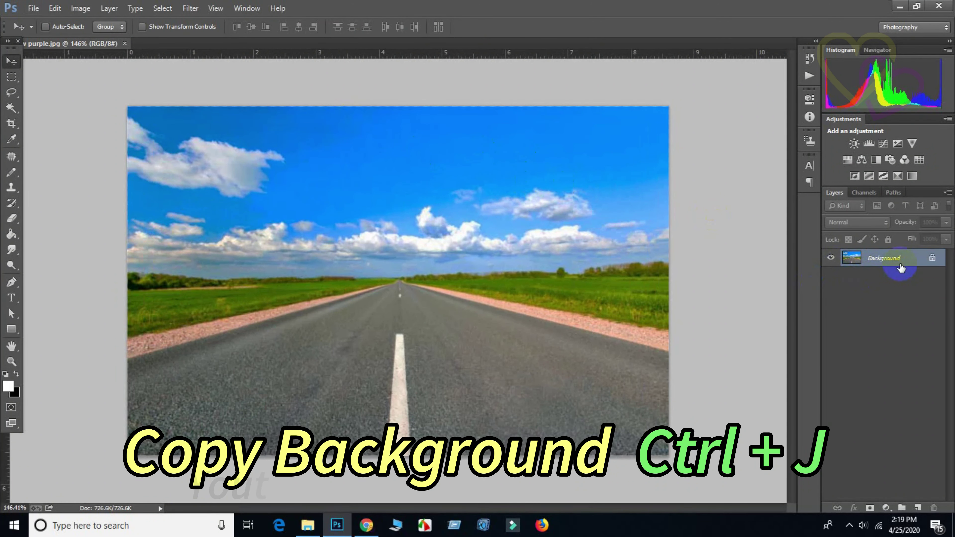
# Duplicate Background as a hidden Layer 1 and make Background active.
pyautogui.hotkey('ctrl', 'j')
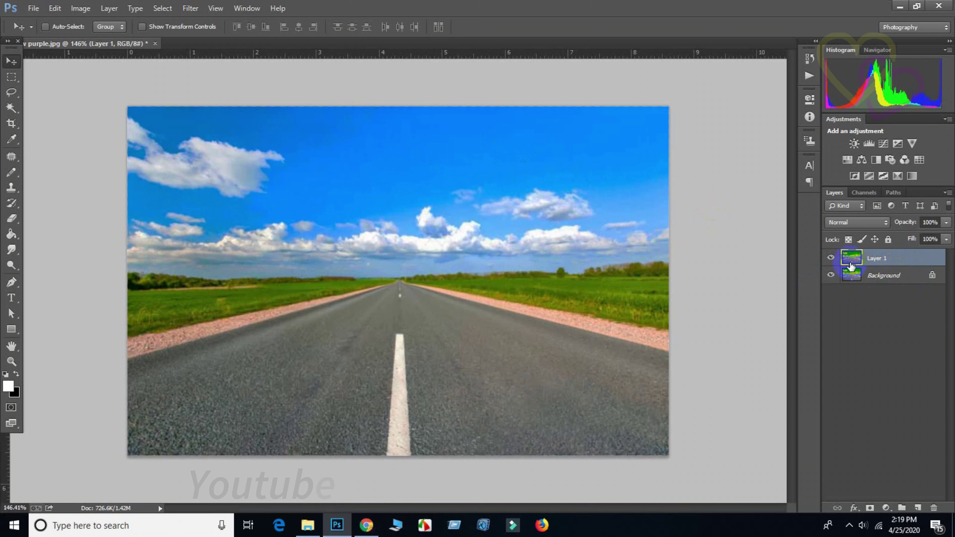
pyautogui.click(913, 277)
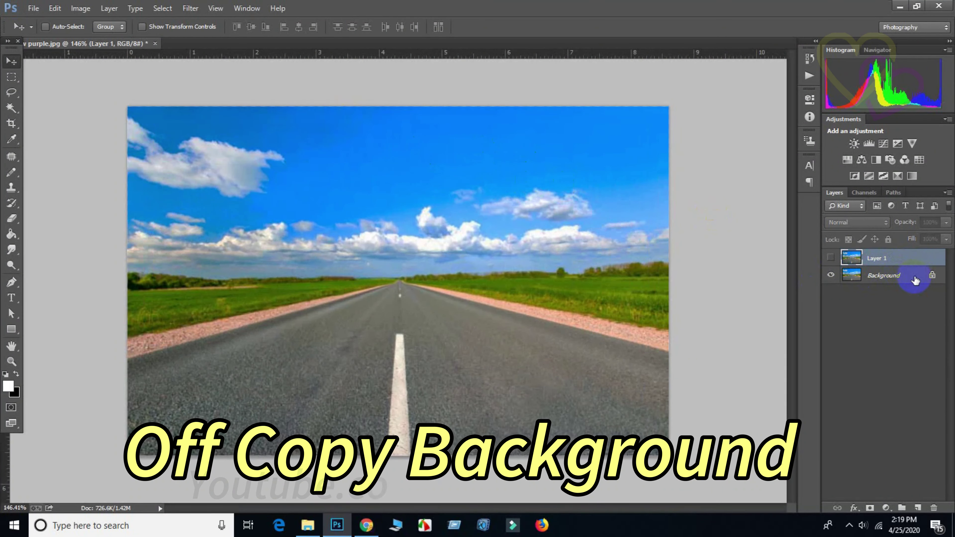
pyautogui.click(254, 299)
pyautogui.click(19, 314)
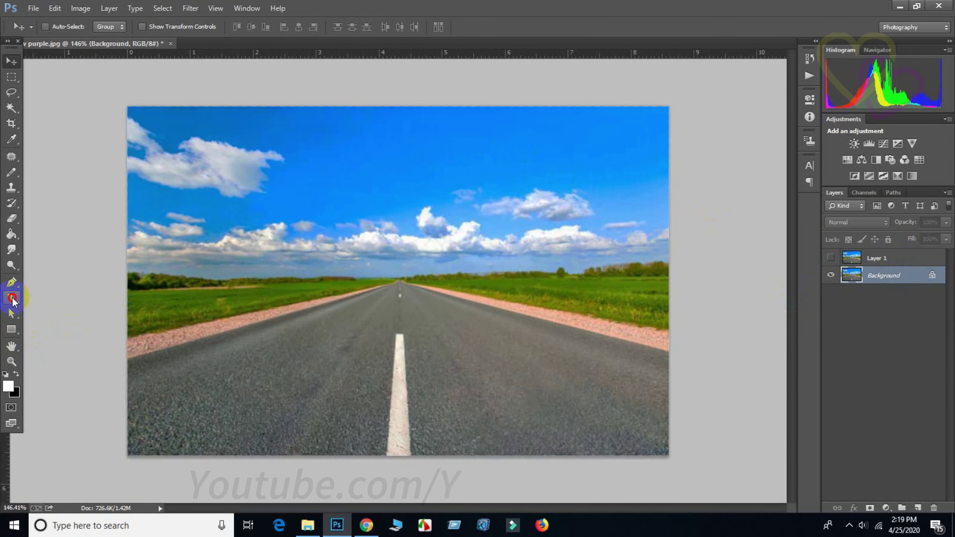
# Add a text box across the road reading LIGHT in Impact.
pyautogui.click(11, 298)
pyautogui.click(82, 27)
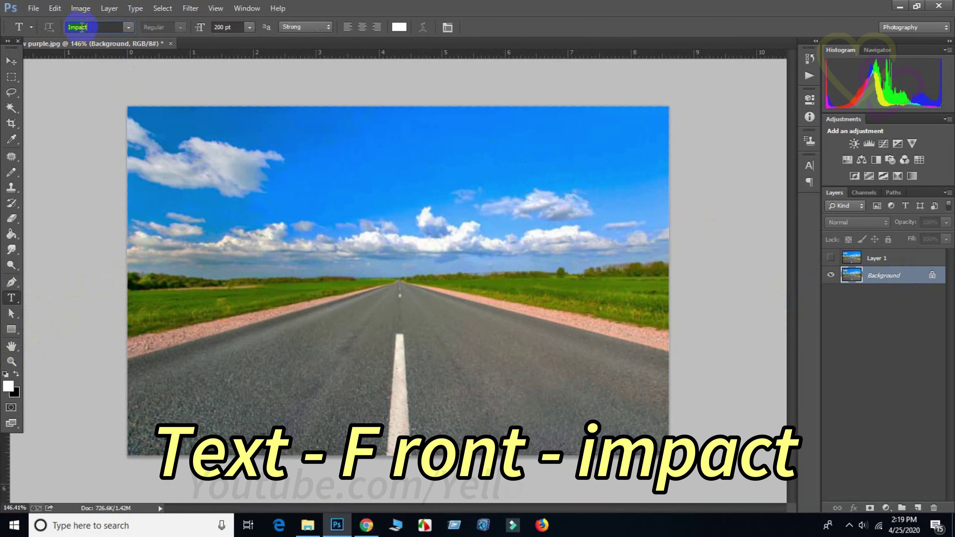
pyautogui.click(128, 28)
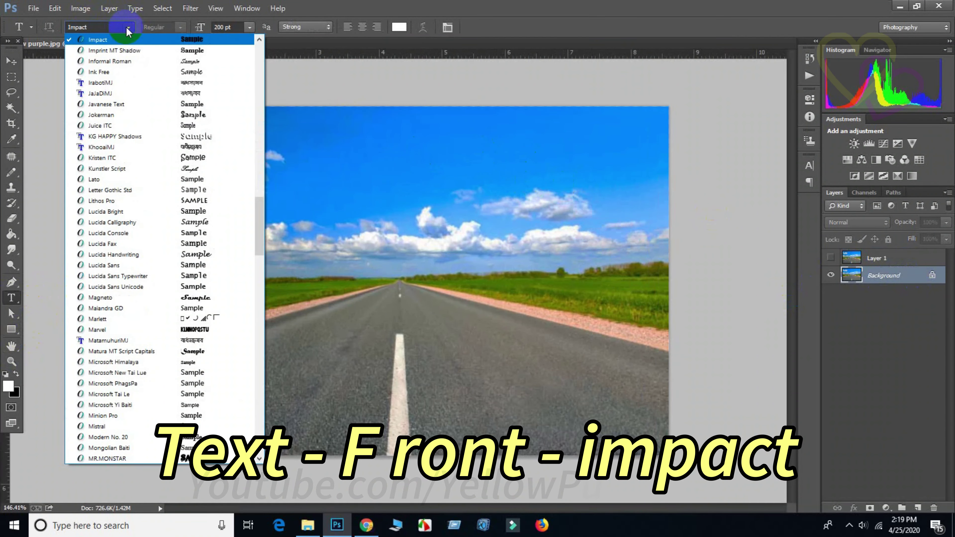
pyautogui.click(90, 24)
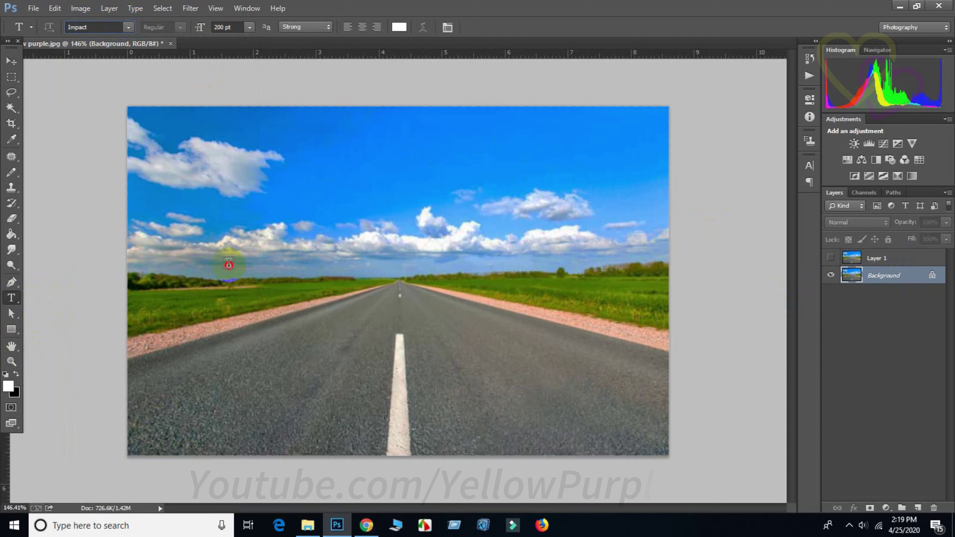
pyautogui.moveTo(229, 264); pyautogui.dragTo(584, 410)
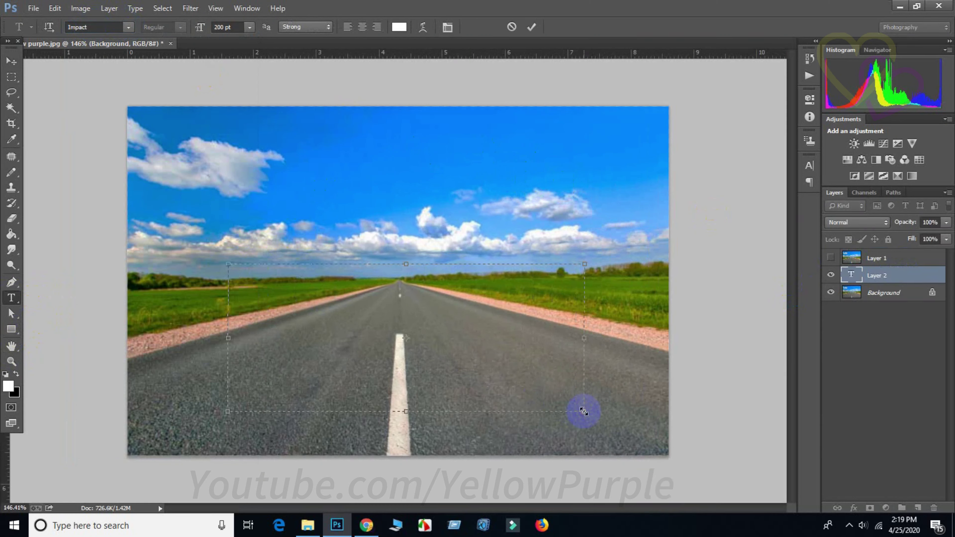
pyautogui.write('LIG')
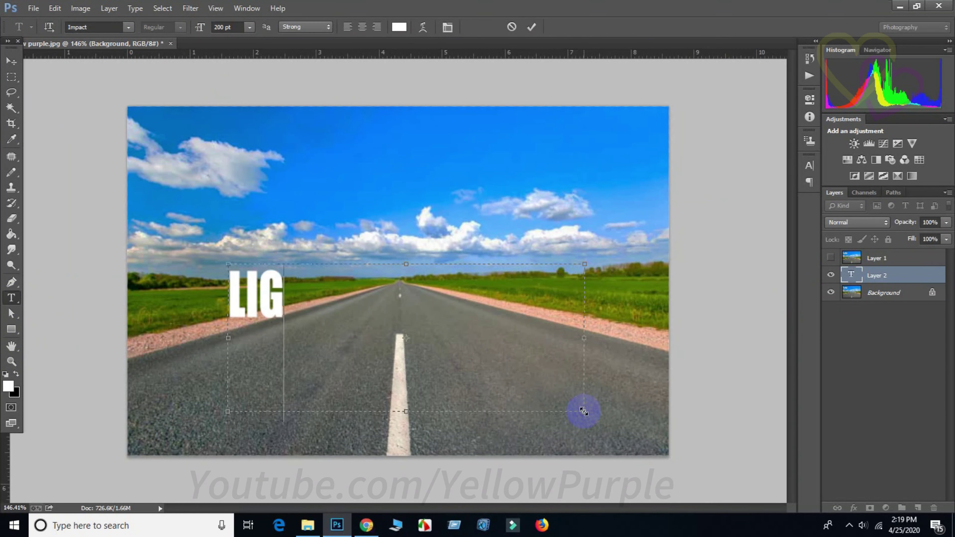
pyautogui.write('HT')
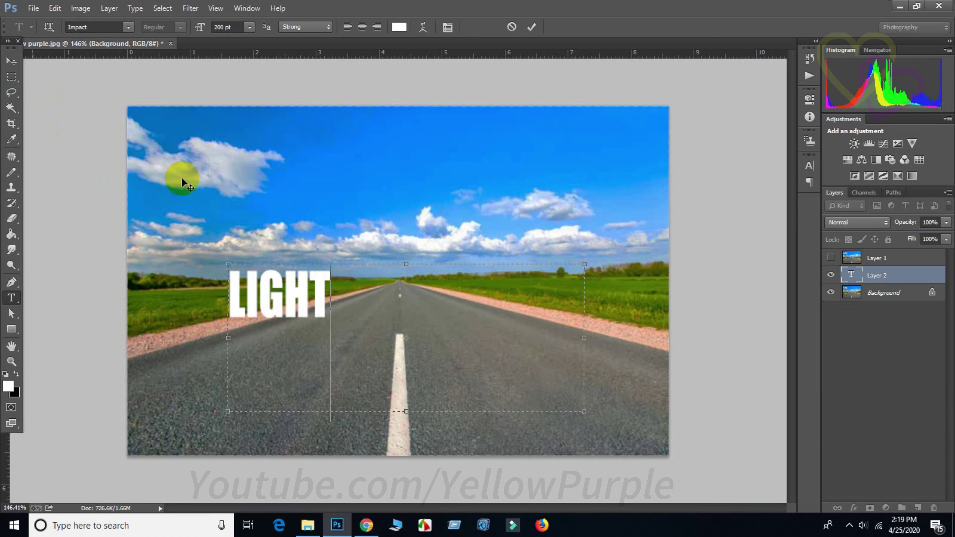
# Commit the text and move LIGHT to the centre of the road.
pyautogui.click(11, 60)
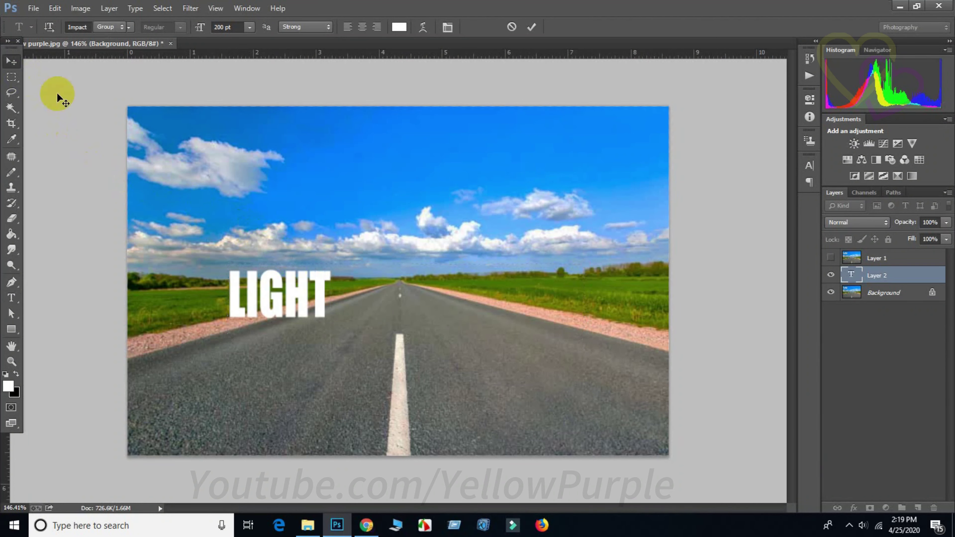
pyautogui.moveTo(283, 289); pyautogui.dragTo(409, 310)
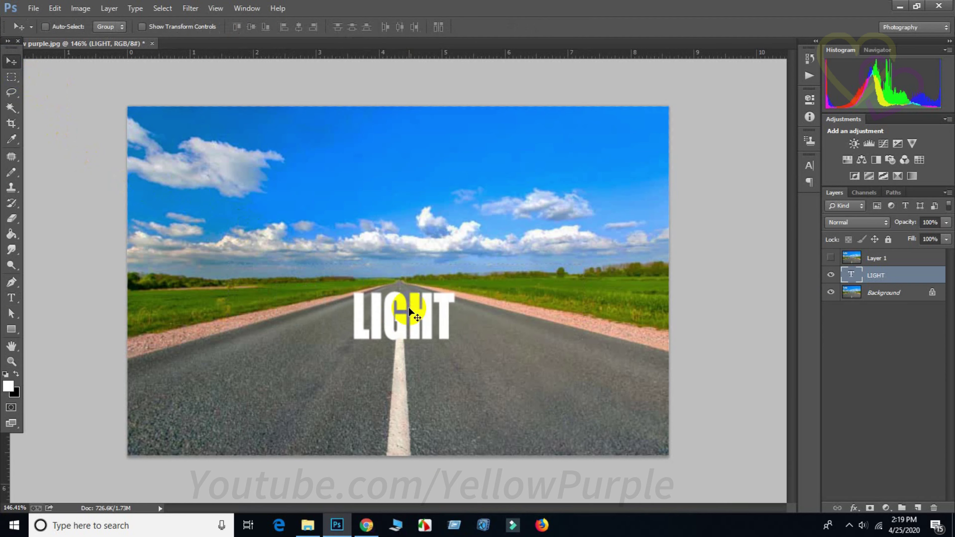
pyautogui.hotkey('ctrl', 't')
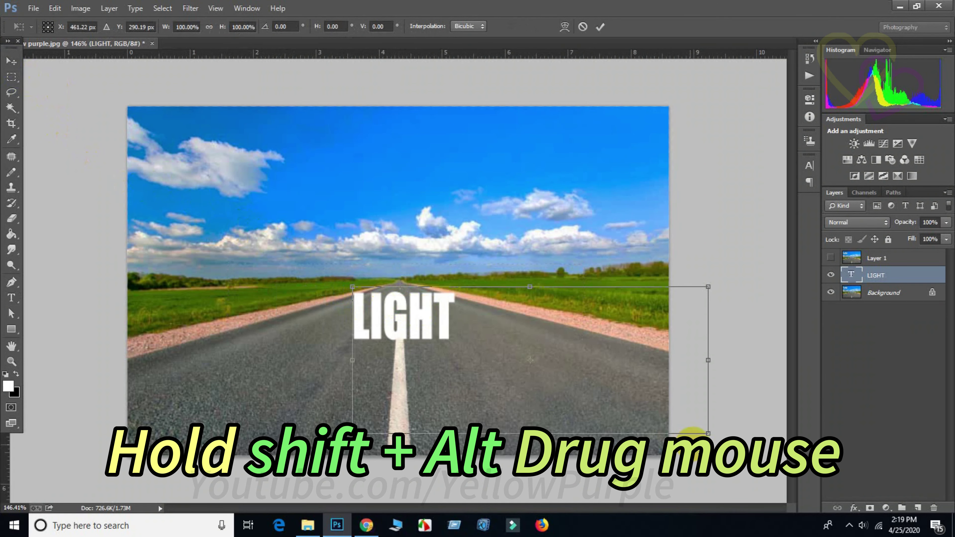
# Scale LIGHT from its centre to about 251% and centre it across the horizon.
pyautogui.moveTo(703, 430); pyautogui.dragTo(952, 534)
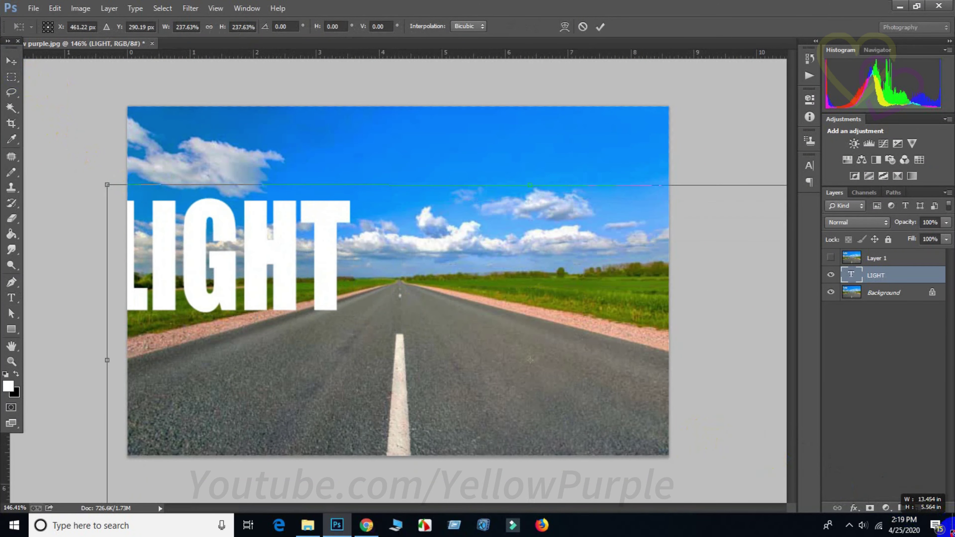
pyautogui.moveTo(272, 283); pyautogui.dragTo(451, 303)
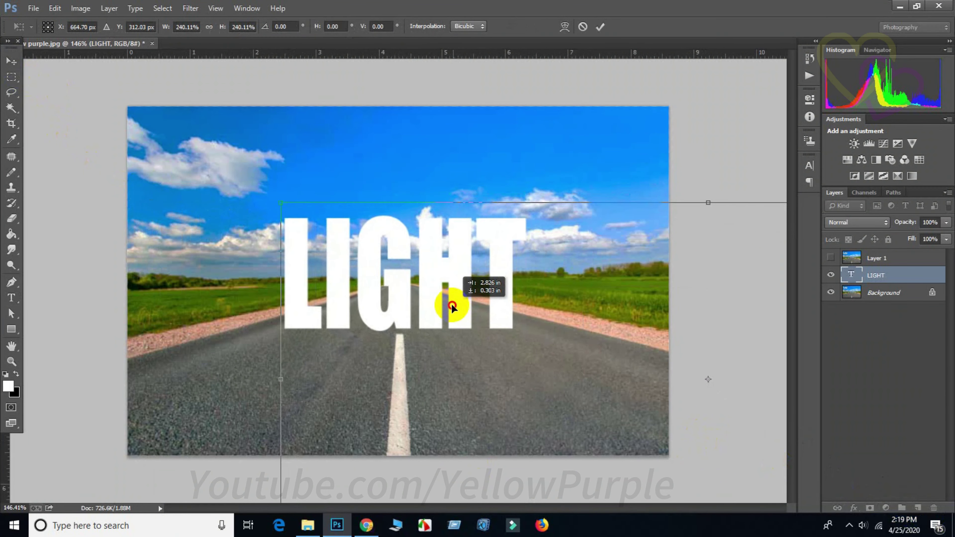
pyautogui.moveTo(278, 200); pyautogui.dragTo(258, 189)
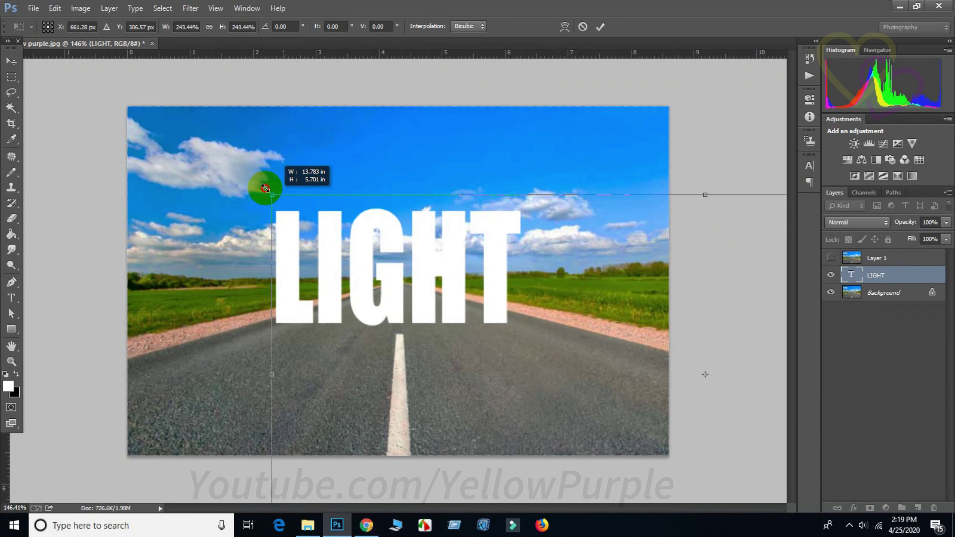
pyautogui.moveTo(365, 248); pyautogui.dragTo(387, 250)
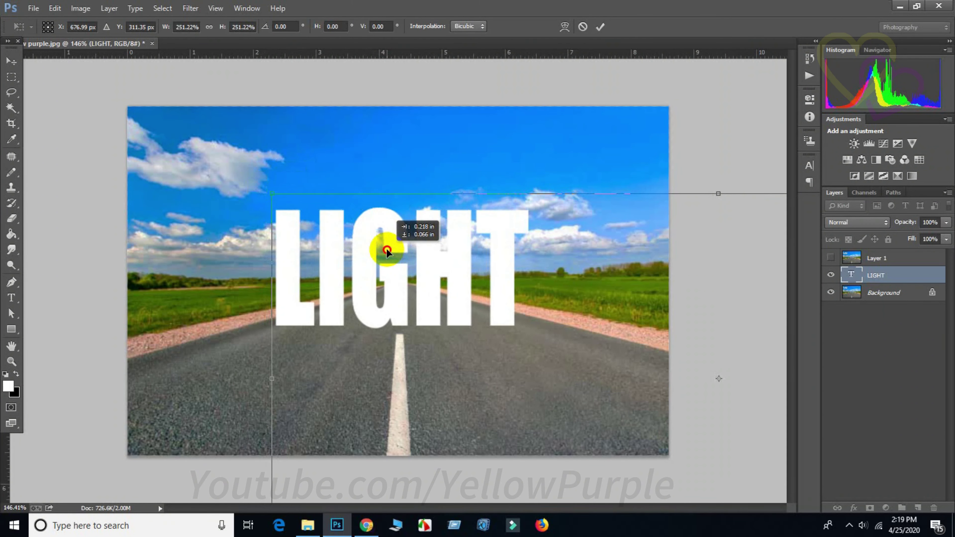
pyautogui.press('Return')
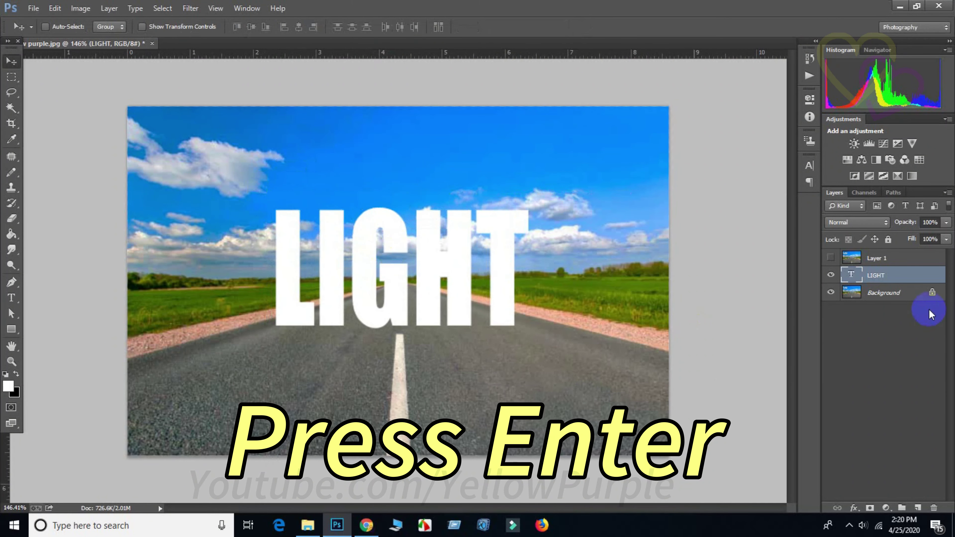
# Rasterize the LIGHT text, duplicate it as LIGHT copy, and reselect the original.
pyautogui.rightClick(901, 279)
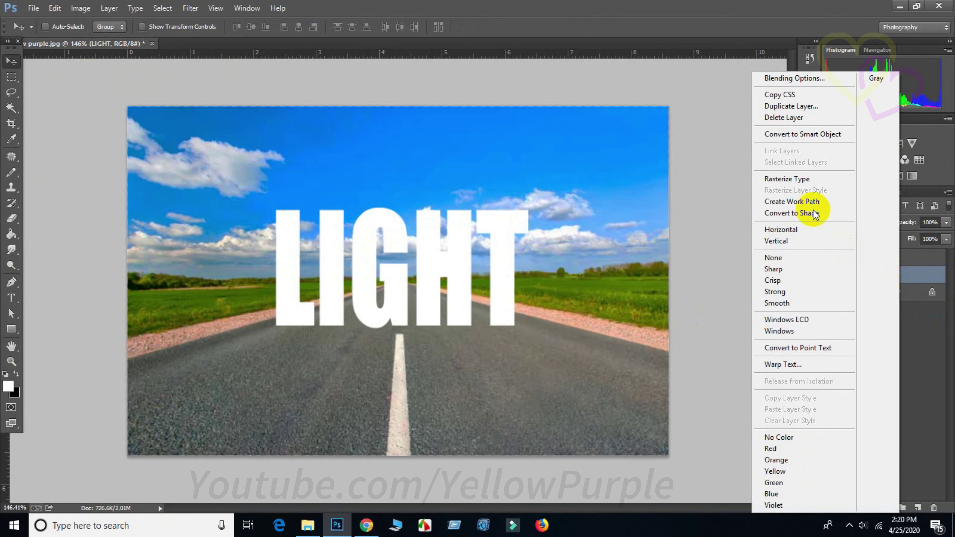
pyautogui.click(802, 180)
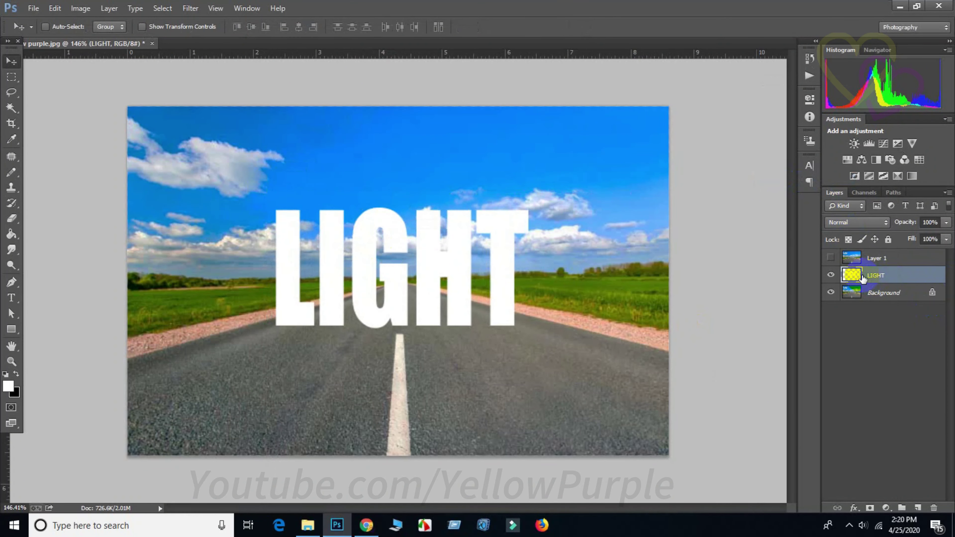
pyautogui.hotkey('ctrl', 'j')
pyautogui.click(889, 296)
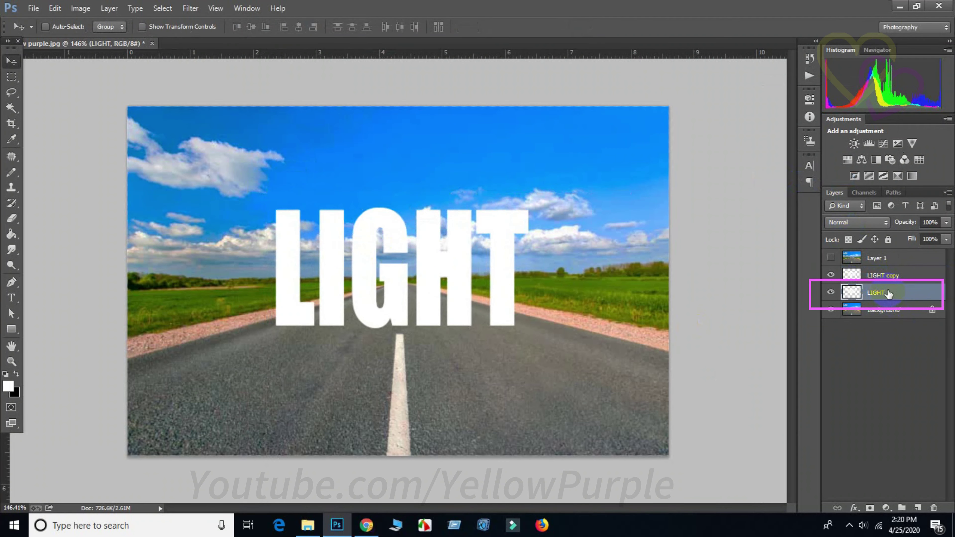
pyautogui.hotkey('ctrl', 't')
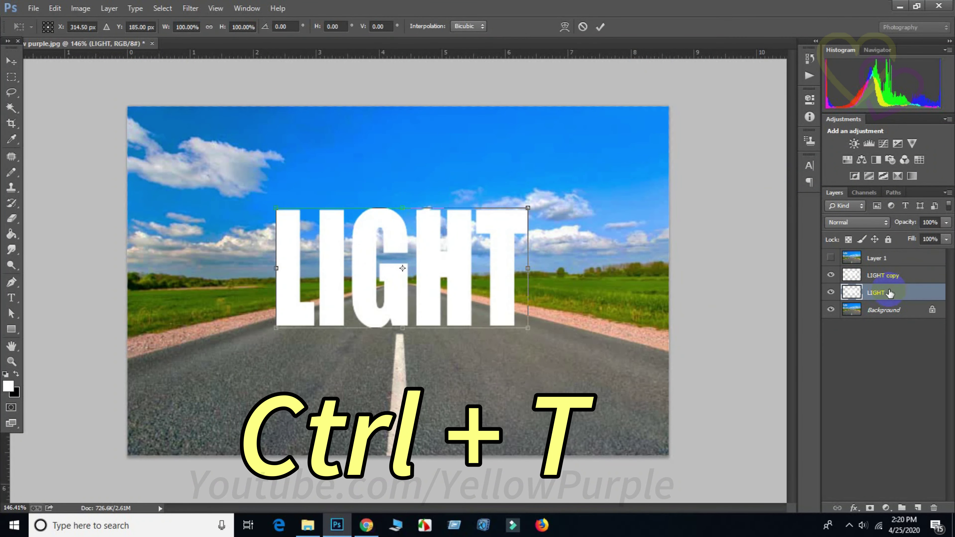
# Flip the original LIGHT vertically and move it straight down beneath the upright word.
pyautogui.rightClick(489, 284)
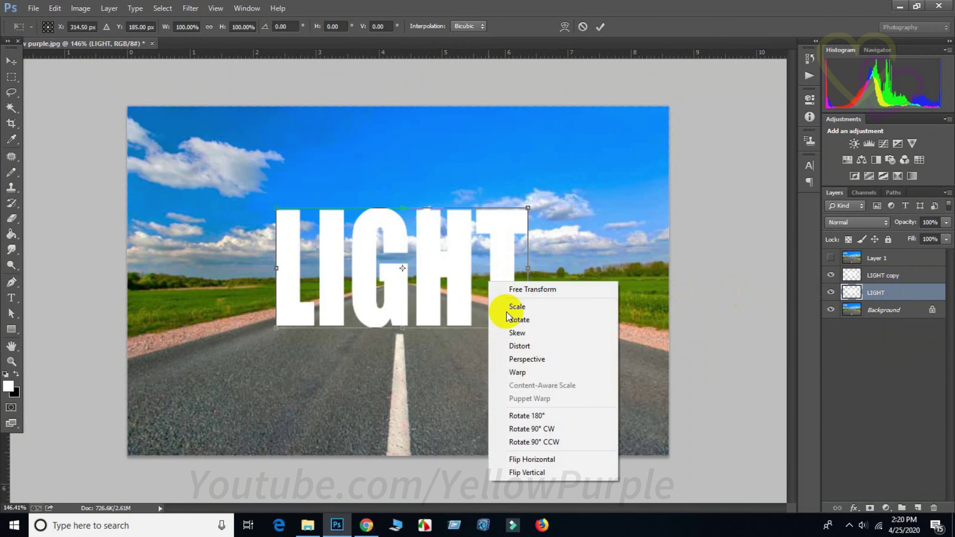
pyautogui.click(534, 472)
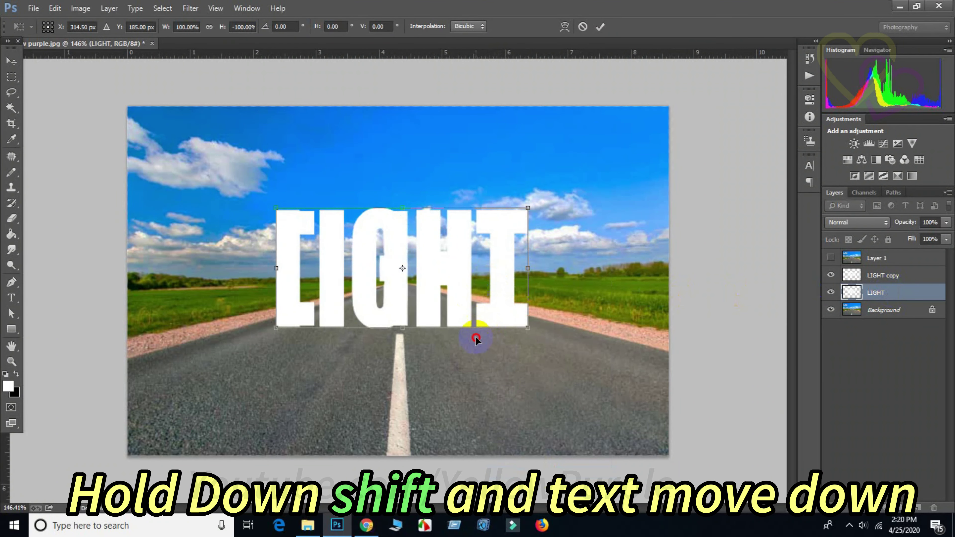
pyautogui.moveTo(476, 298); pyautogui.dragTo(500, 419)
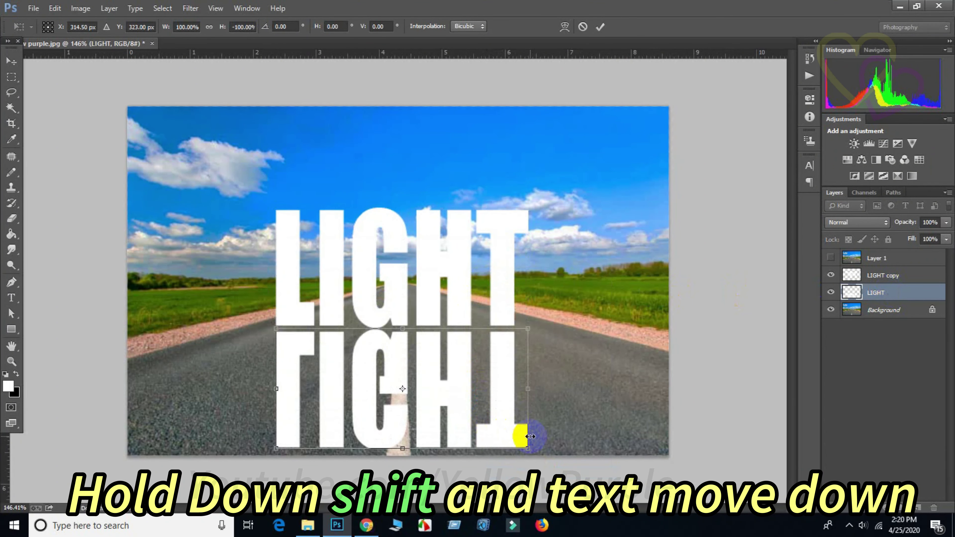
pyautogui.rightClick(500, 403)
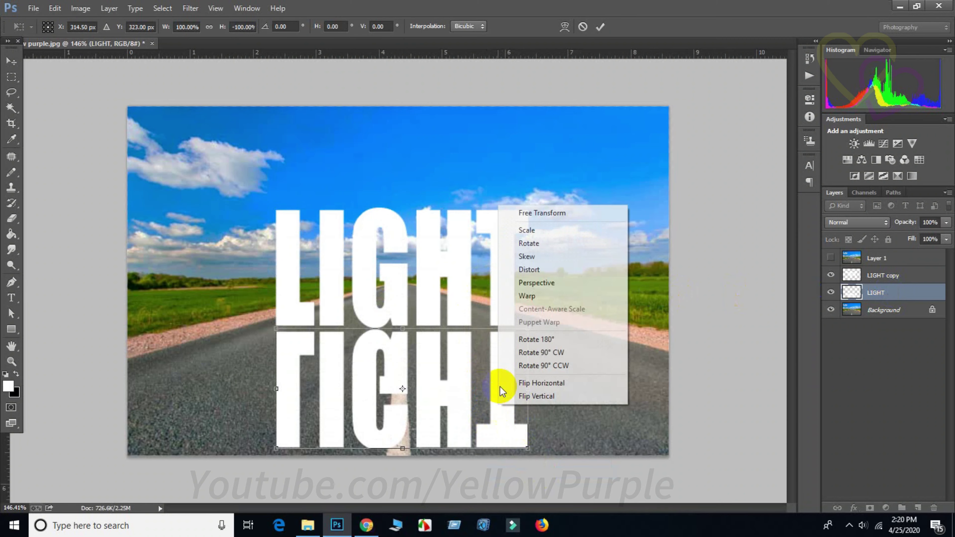
pyautogui.click(555, 286)
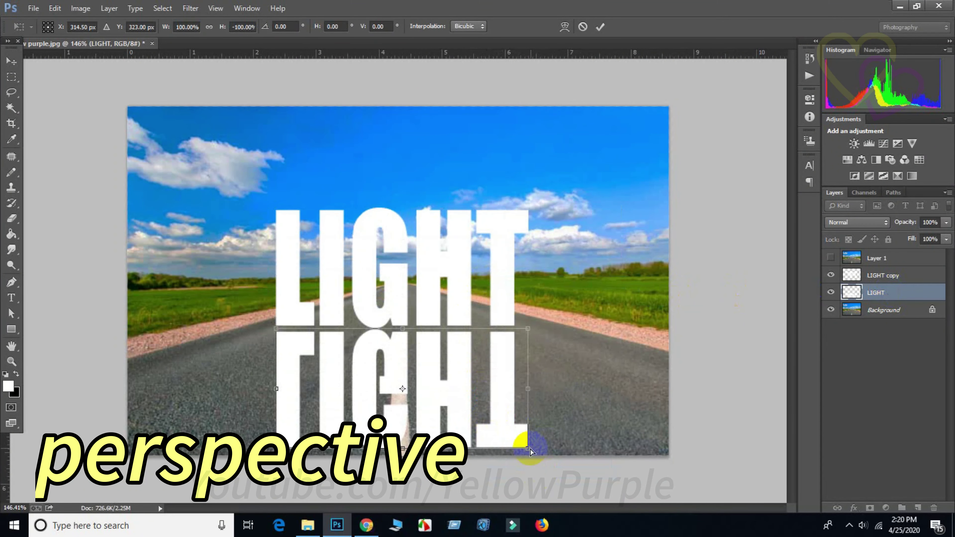
# Widen the reflection's base with perspective and squash it to about 43% height.
pyautogui.moveTo(528, 448); pyautogui.dragTo(681, 466)
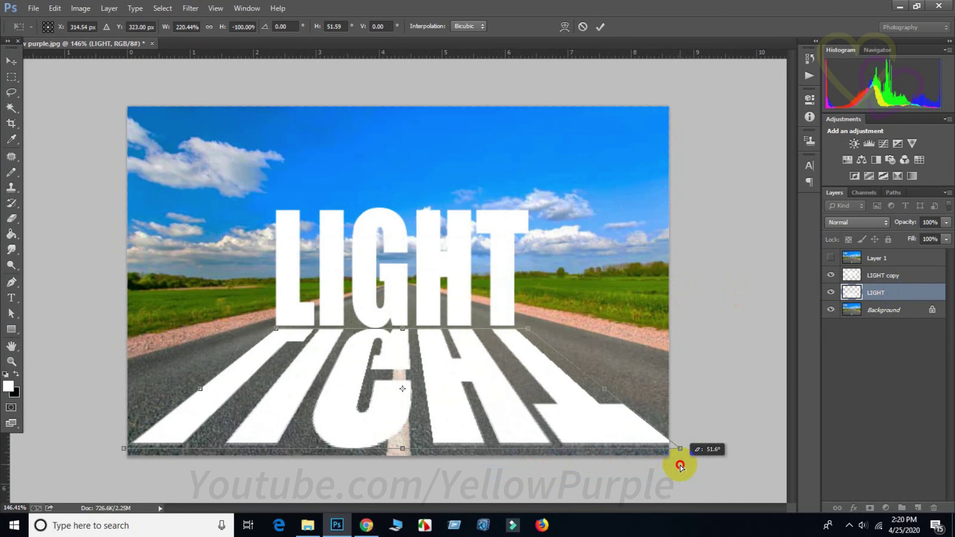
pyautogui.rightClick(486, 414)
pyautogui.click(542, 225)
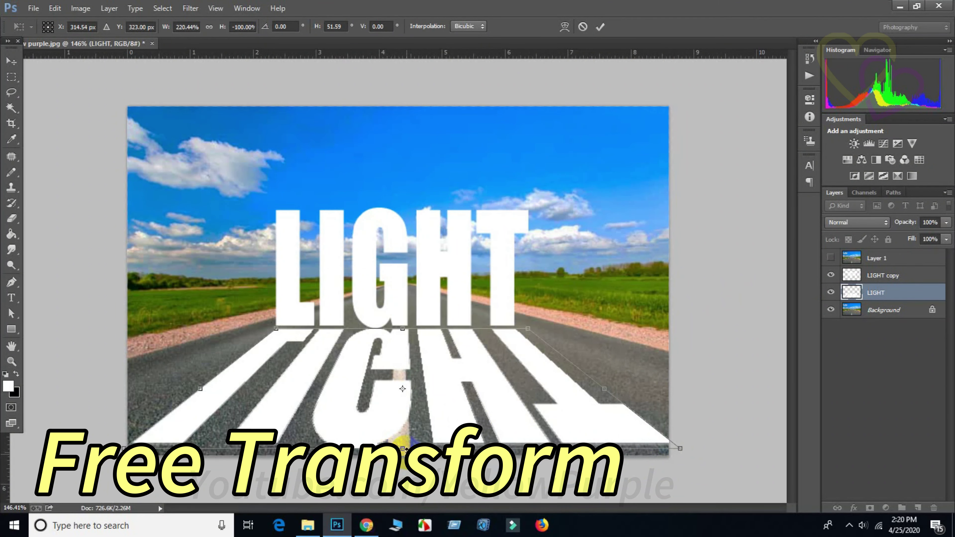
pyautogui.moveTo(402, 449); pyautogui.dragTo(404, 379)
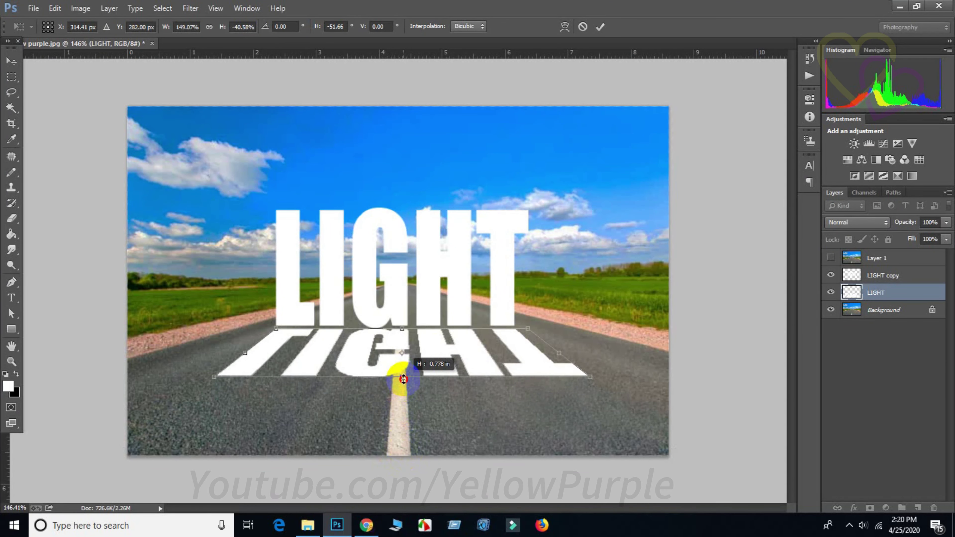
pyautogui.moveTo(404, 382); pyautogui.dragTo(405, 381)
pyautogui.press('Return')
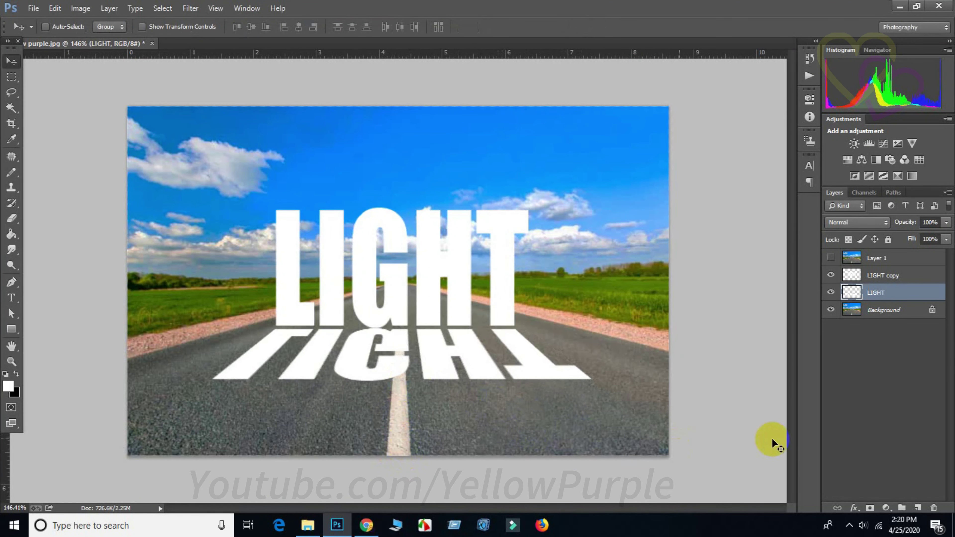
# Hide the reflection and add an Exposure adjustment of -6.67 above Background.
pyautogui.click(831, 292)
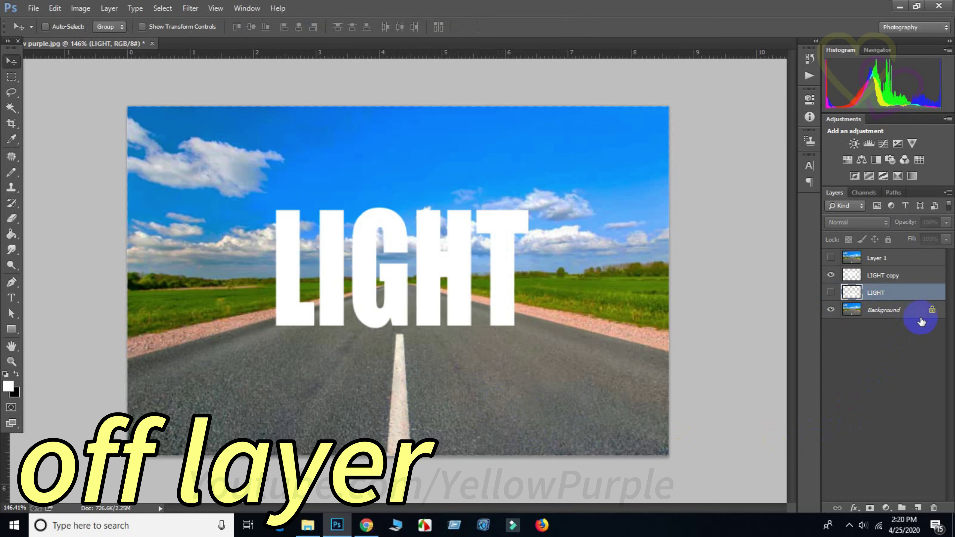
pyautogui.click(904, 312)
pyautogui.click(888, 508)
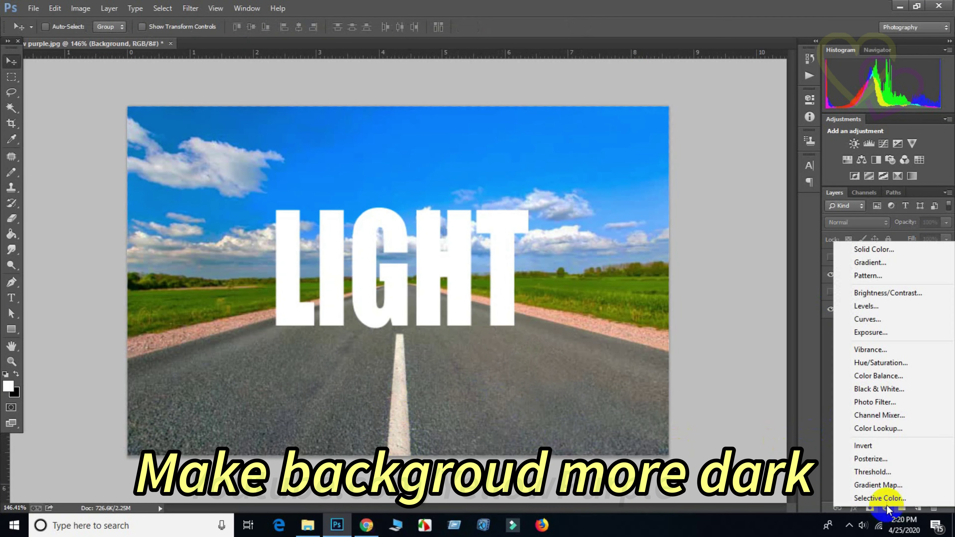
pyautogui.click(885, 334)
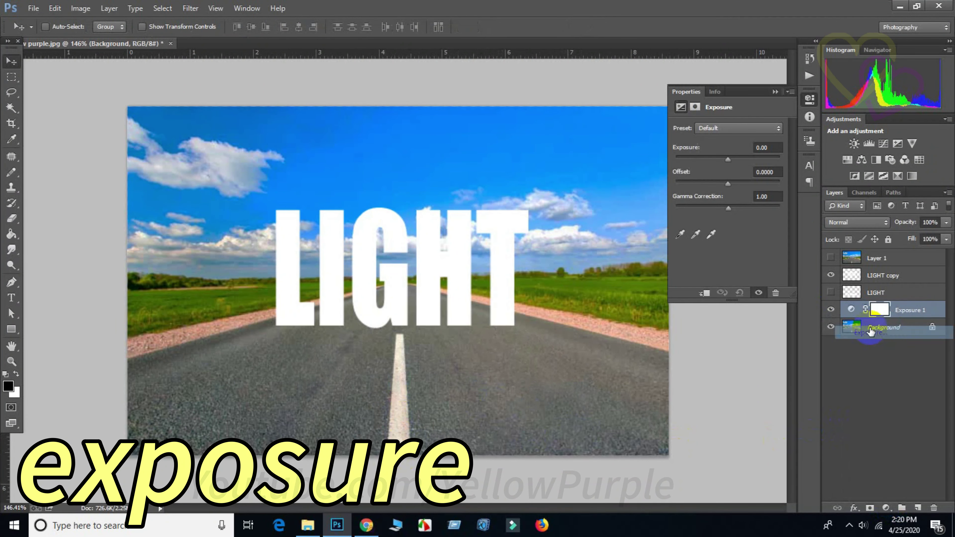
pyautogui.moveTo(728, 159); pyautogui.dragTo(693, 162)
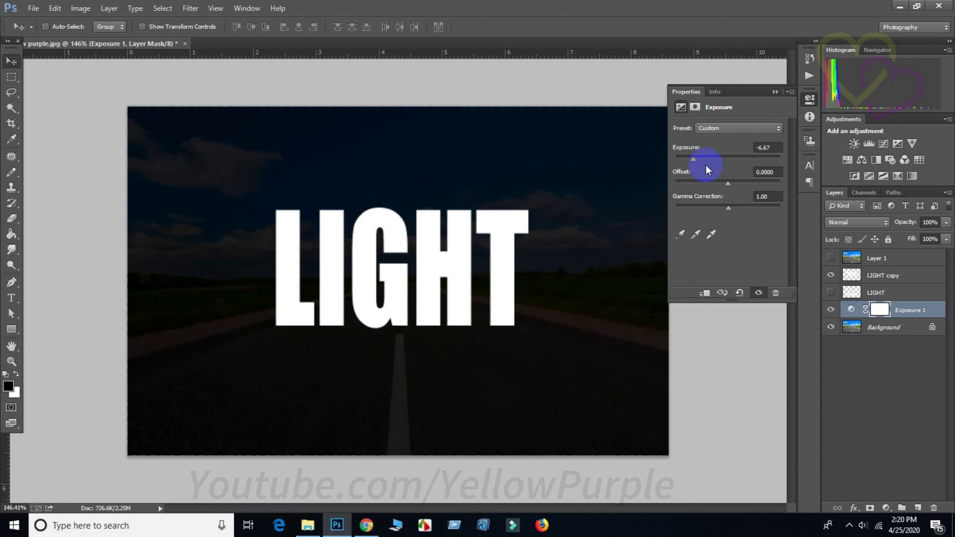
pyautogui.click(776, 91)
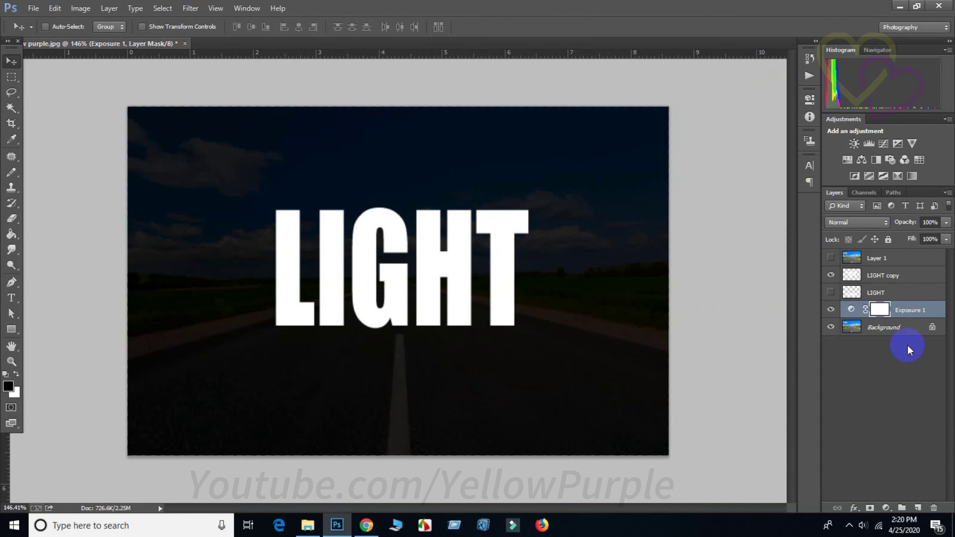
# Add a Hue/Saturation adjustment lowering saturation to -29.
pyautogui.click(886, 507)
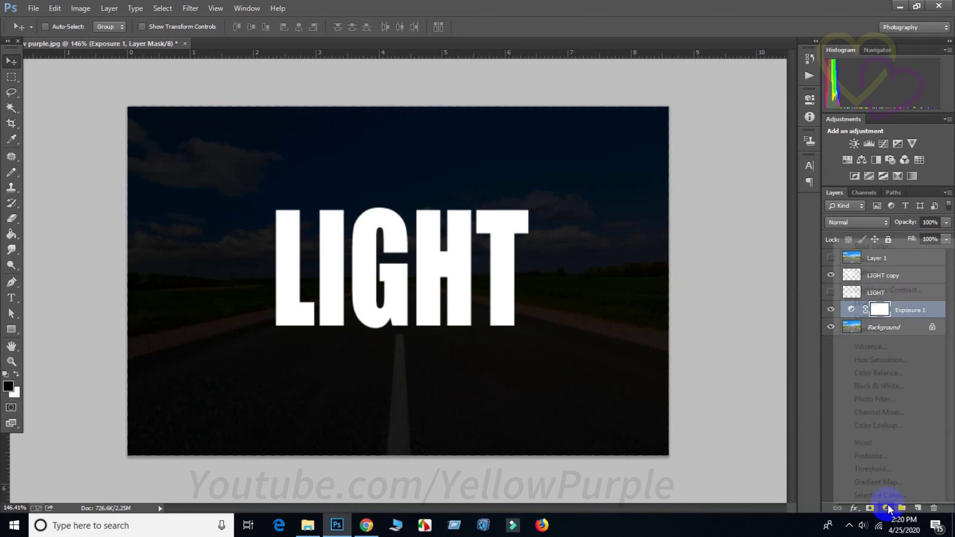
pyautogui.click(882, 360)
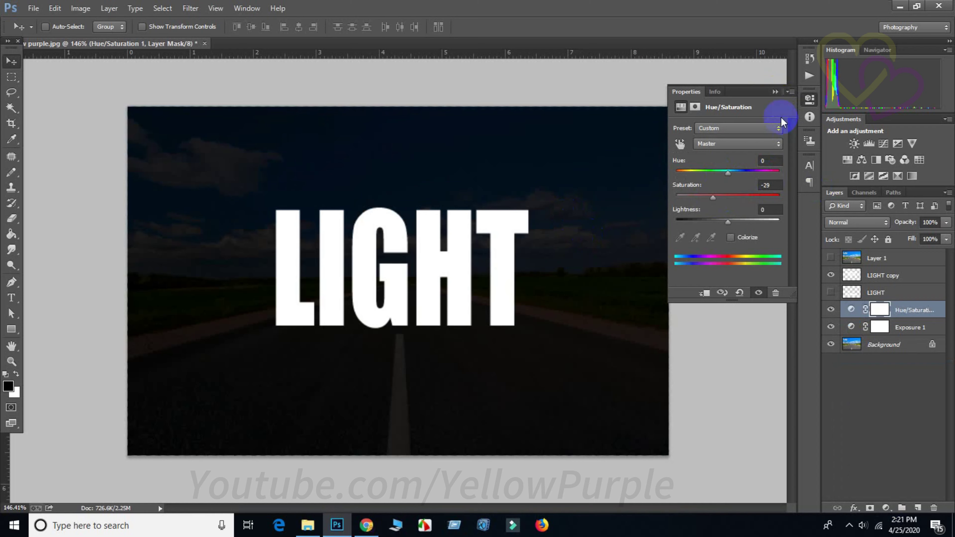
pyautogui.click(775, 92)
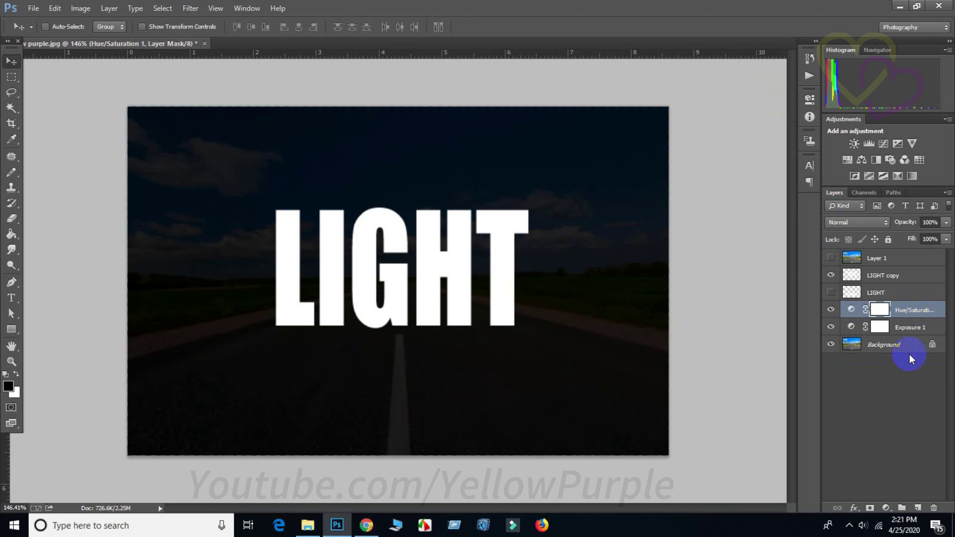
# Unhide Layer 1 and clip it as a clipping mask to the LIGHT copy letters.
pyautogui.click(853, 262)
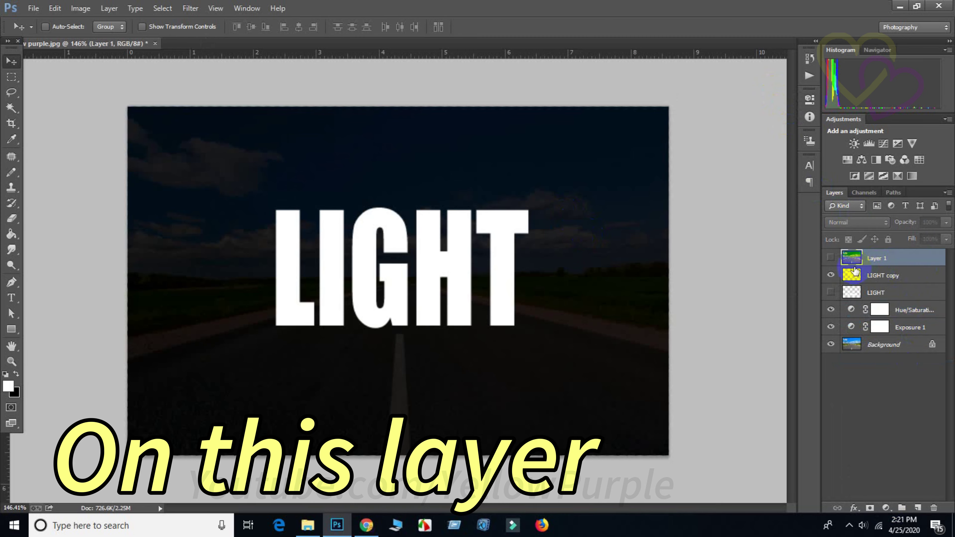
pyautogui.click(833, 258)
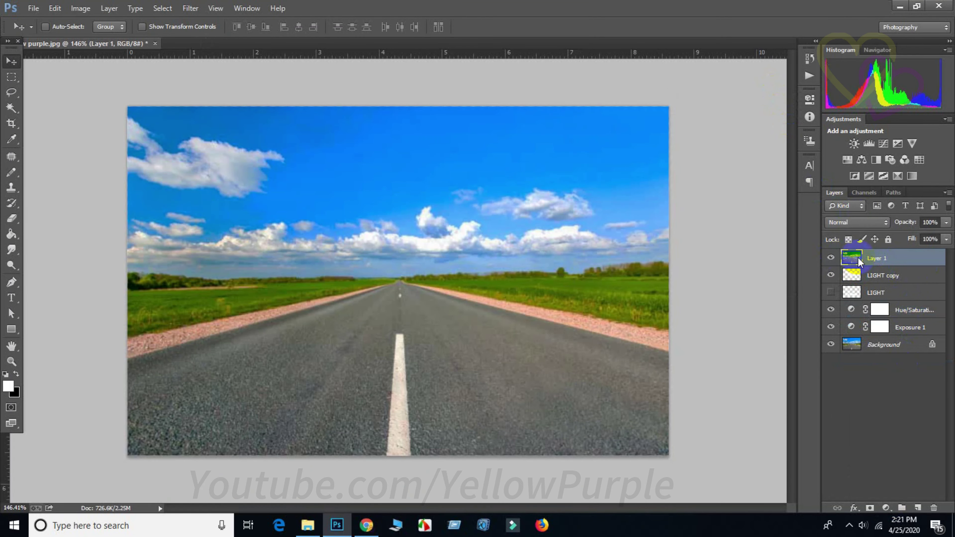
pyautogui.rightClick(905, 258)
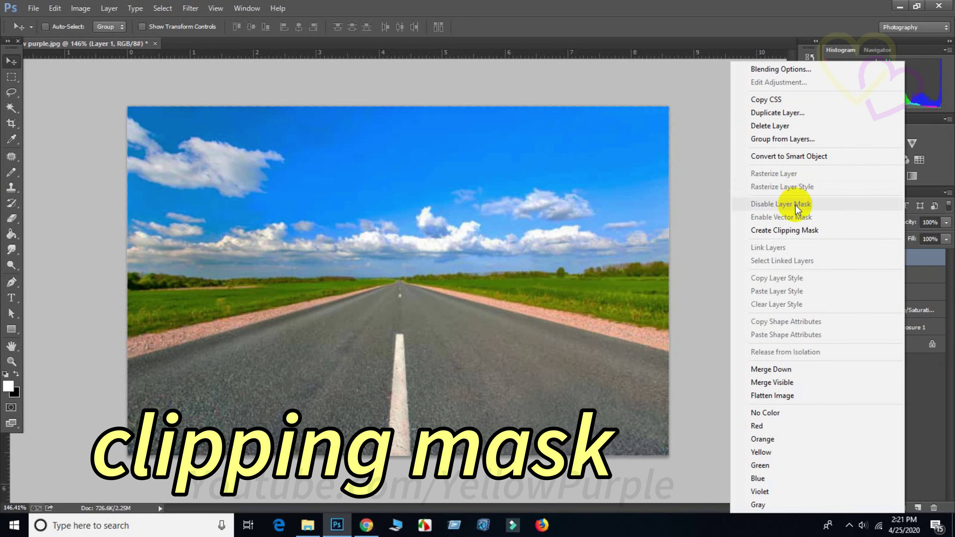
pyautogui.click(806, 230)
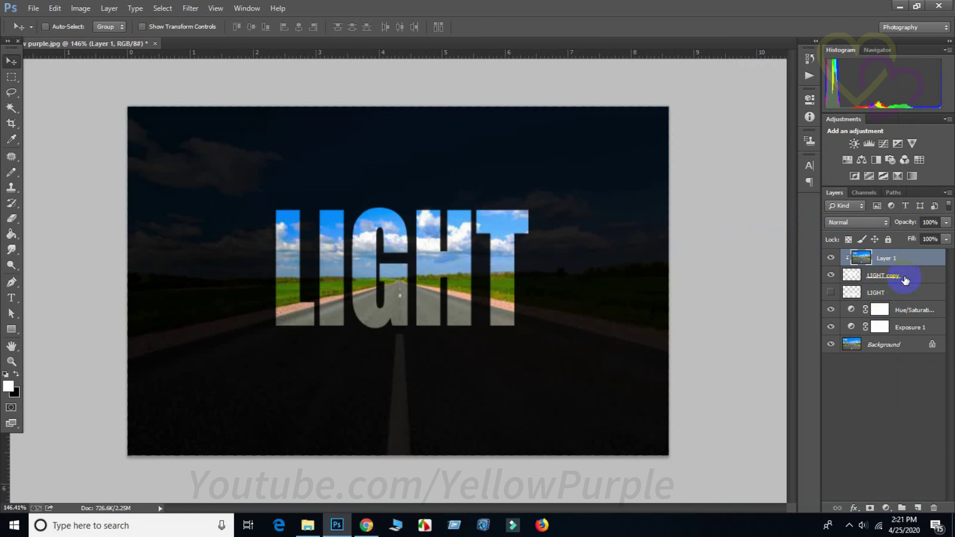
pyautogui.click(914, 279)
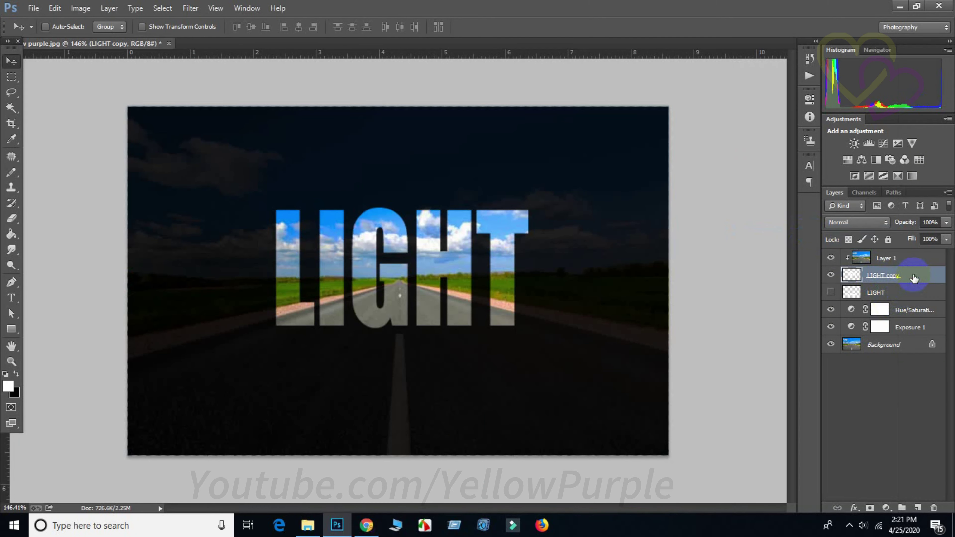
pyautogui.rightClick(909, 277)
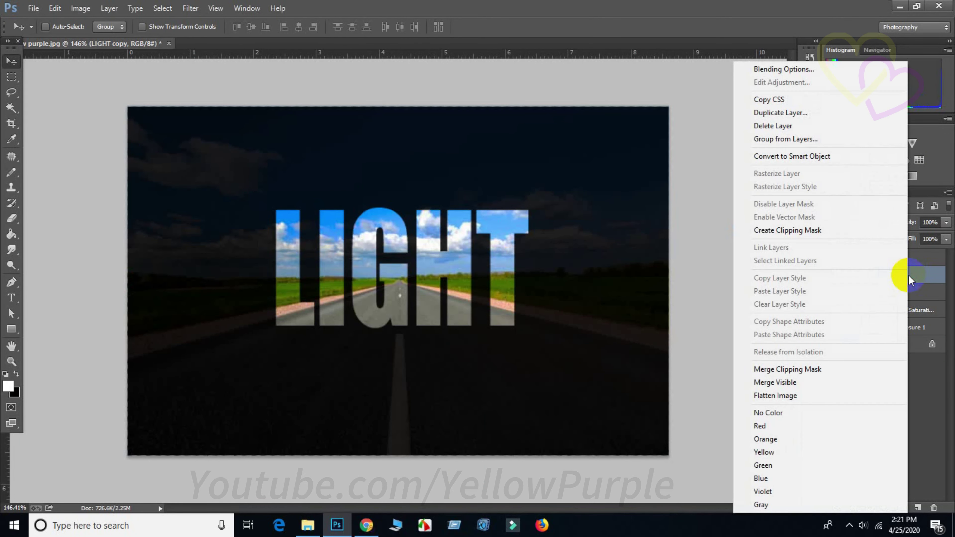
# Give LIGHT copy a 1 px white Stroke positioned Outside.
pyautogui.click(815, 70)
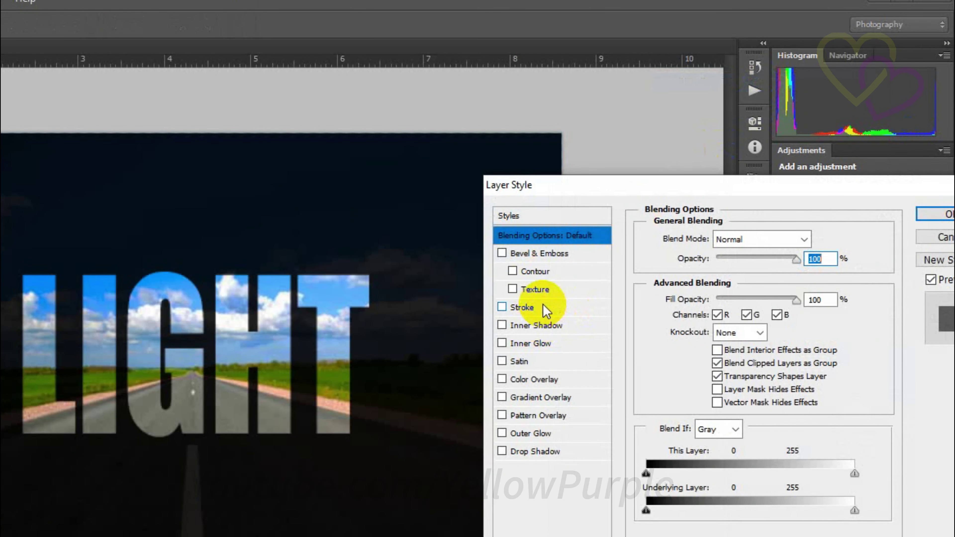
pyautogui.click(546, 311)
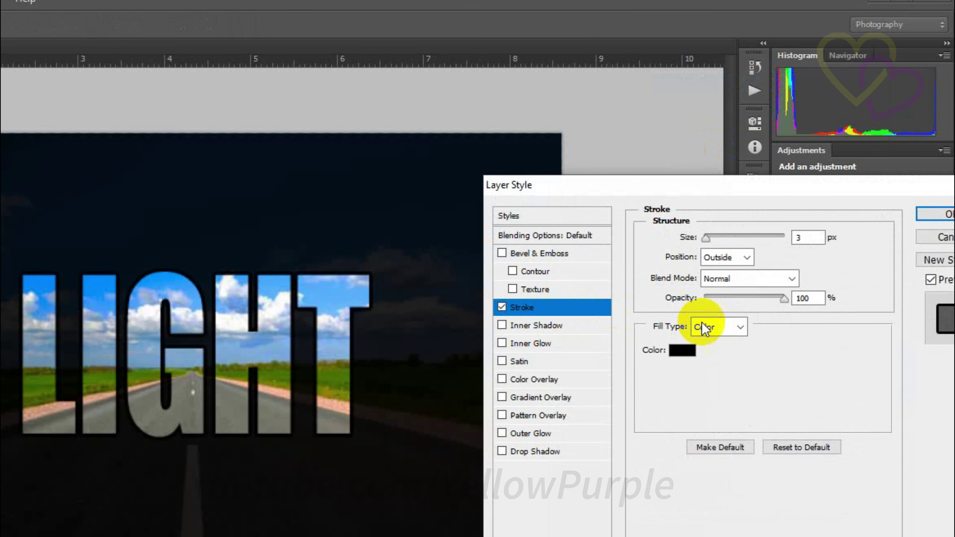
pyautogui.write('1')
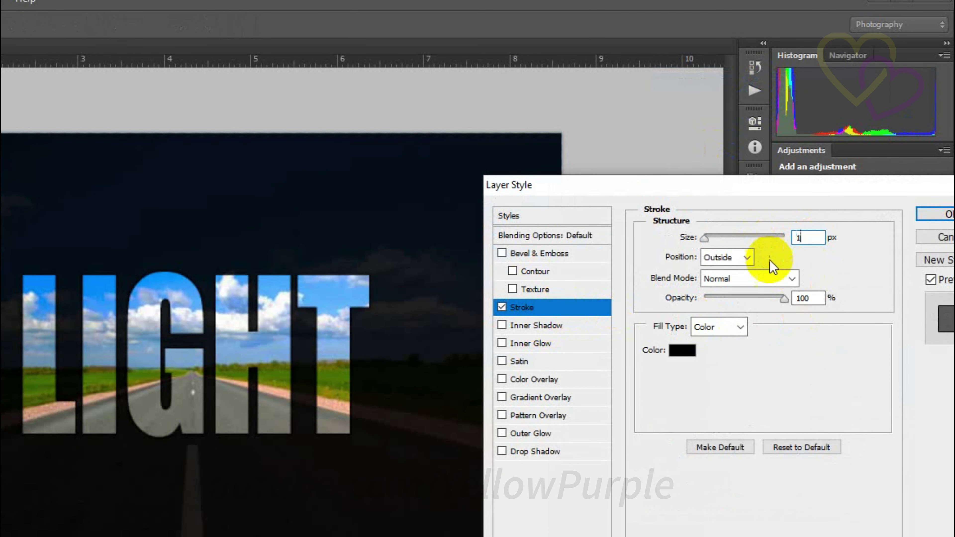
pyautogui.click(682, 350)
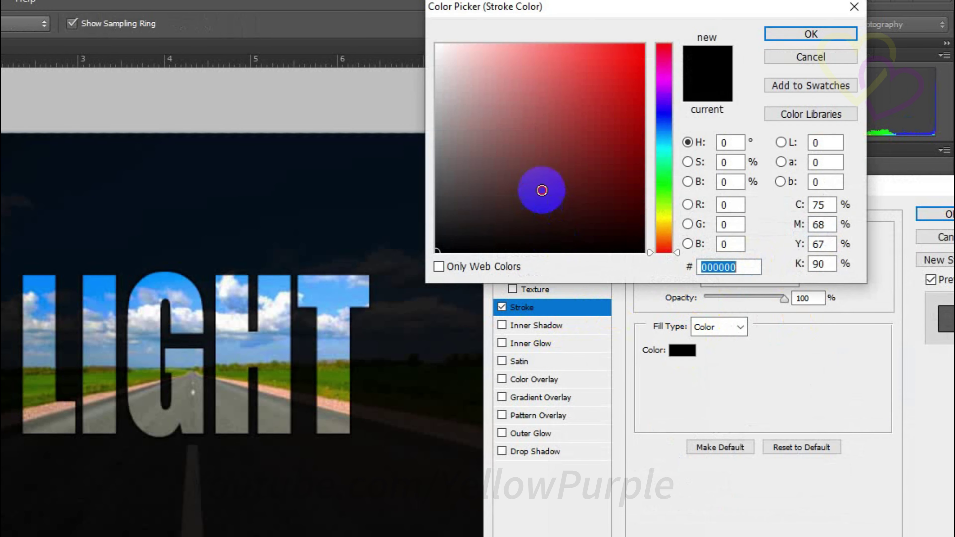
pyautogui.write('ffffff')
pyautogui.click(809, 35)
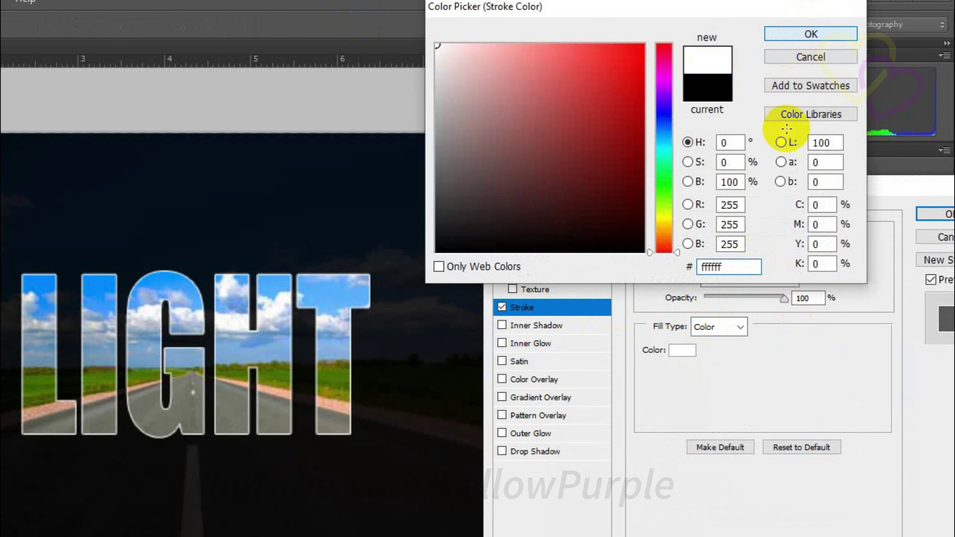
pyautogui.click(729, 257)
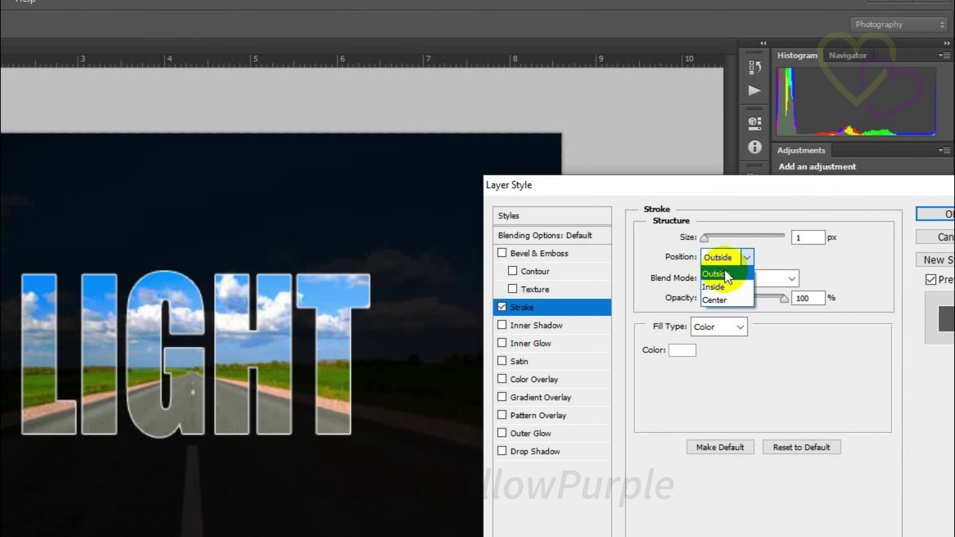
pyautogui.click(729, 274)
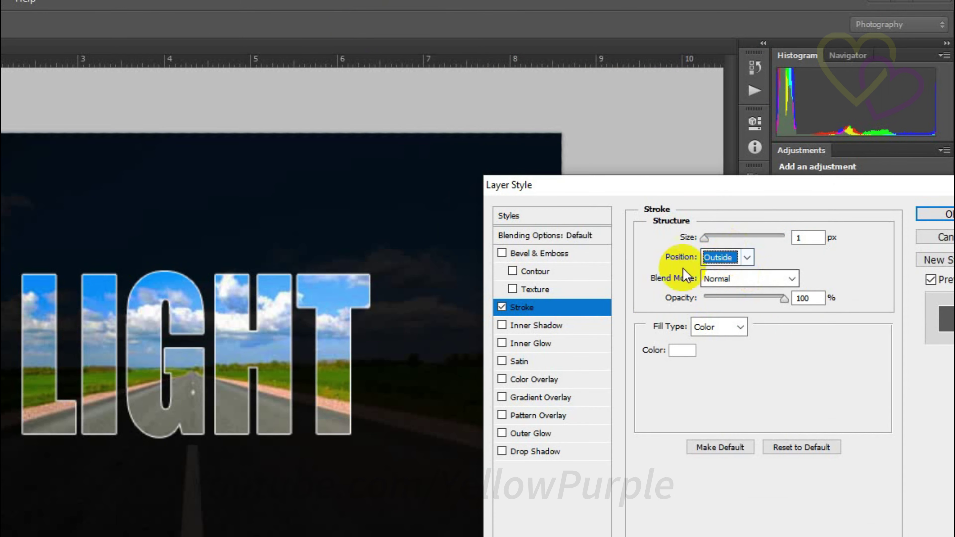
# Add a white Overlay Outer Glow at 100% opacity and 250 px size.
pyautogui.click(540, 435)
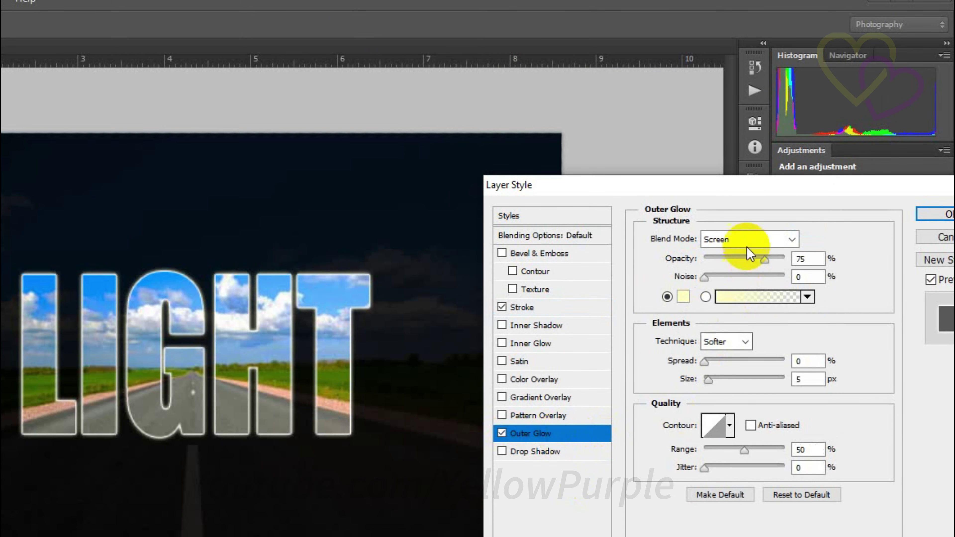
pyautogui.click(735, 239)
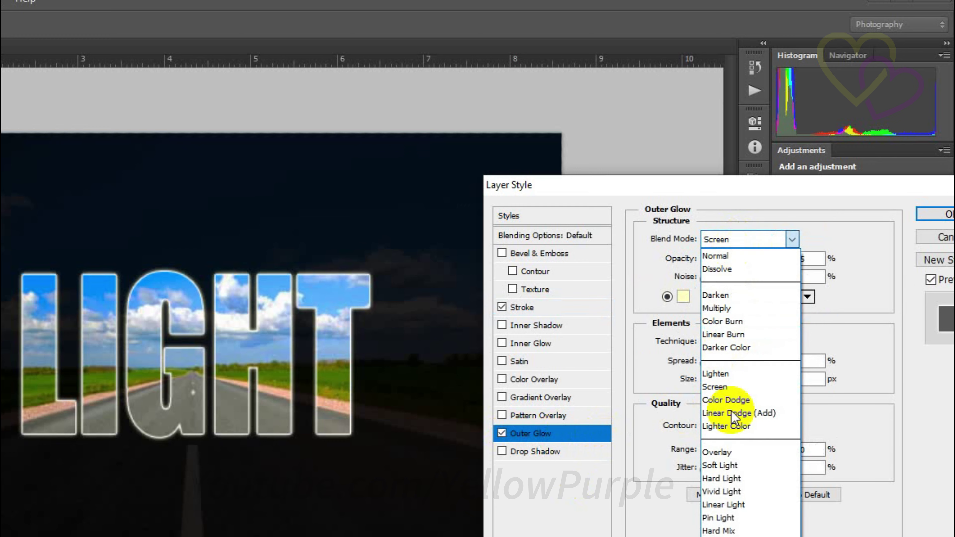
pyautogui.click(729, 453)
pyautogui.click(684, 297)
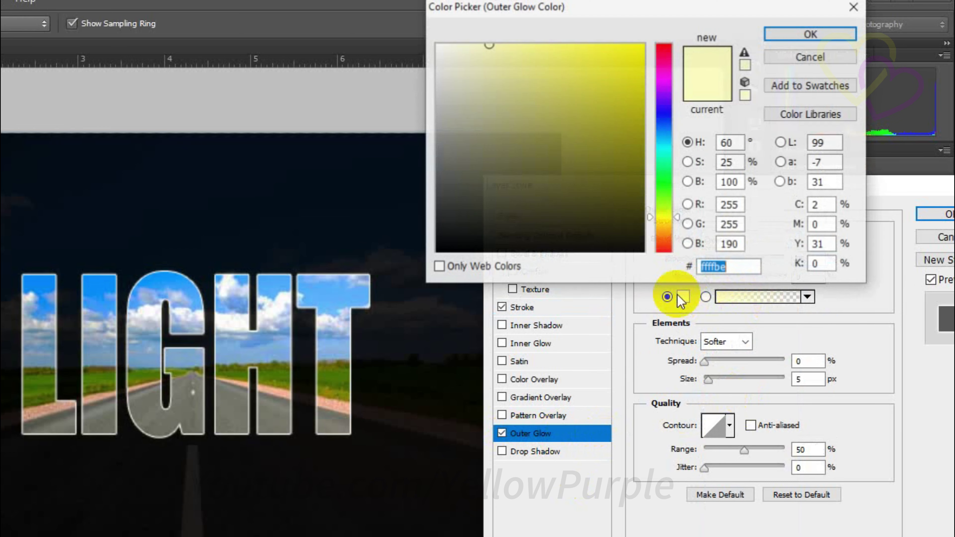
pyautogui.write('ffffff')
pyautogui.click(797, 33)
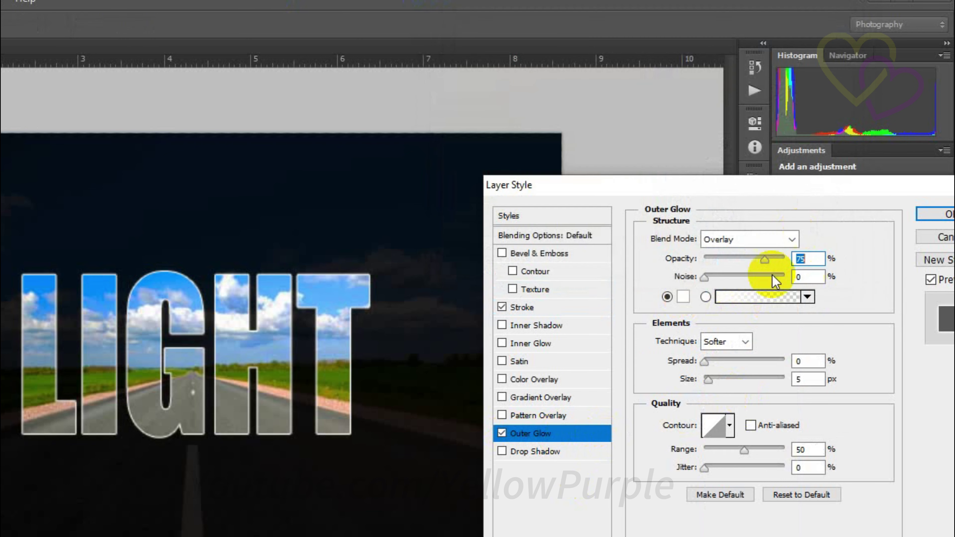
pyautogui.moveTo(770, 264); pyautogui.dragTo(832, 260)
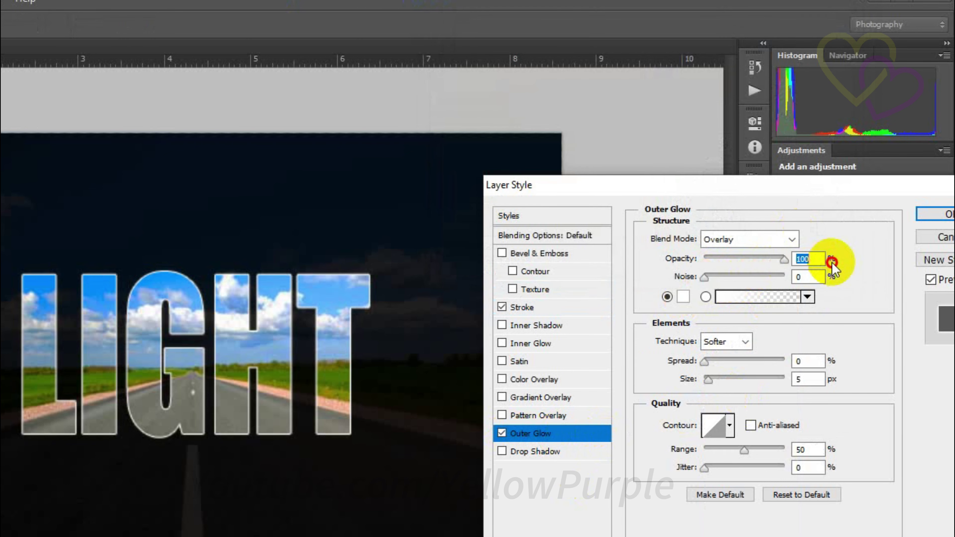
pyautogui.moveTo(709, 381); pyautogui.dragTo(824, 377)
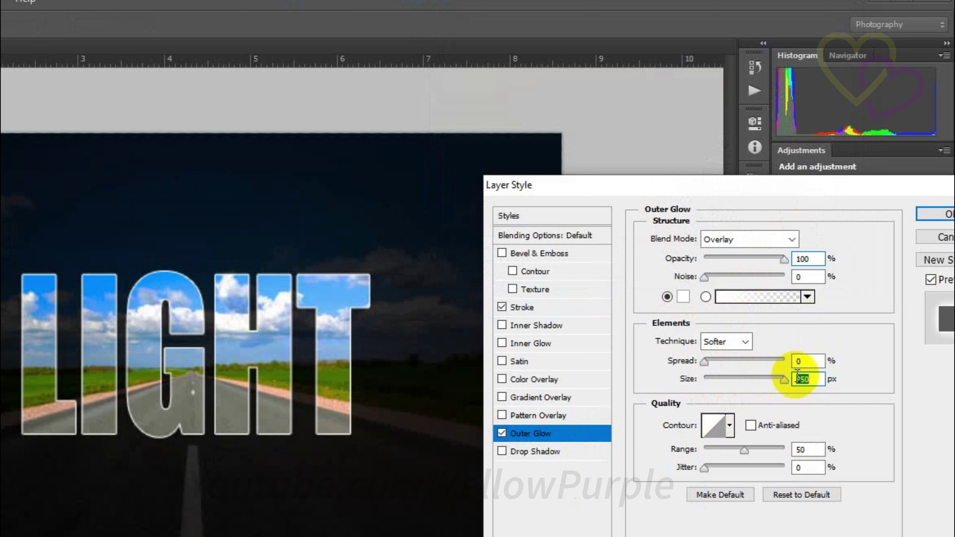
# Give LIGHT copy a white Overlay inner glow at 100% opacity and 3 px size, then apply the styles.
pyautogui.click(548, 345)
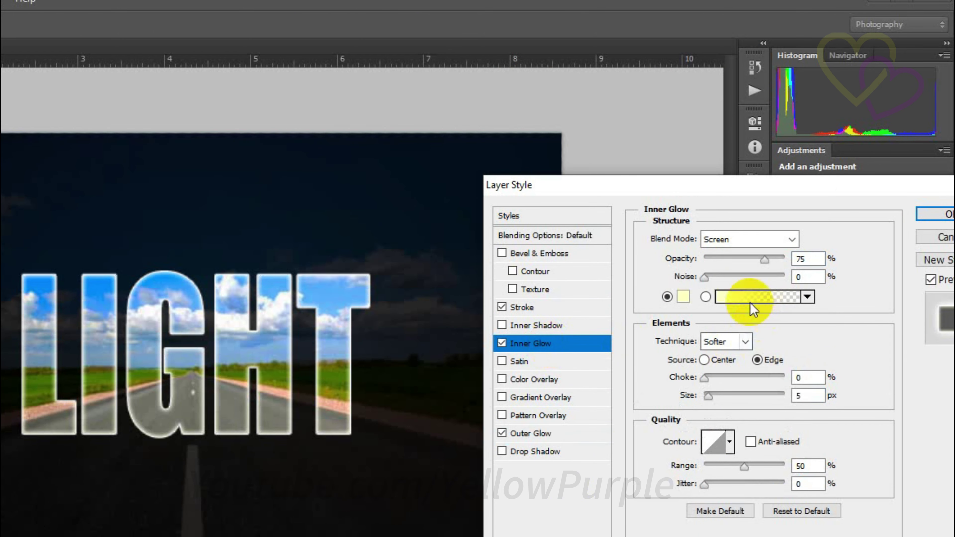
pyautogui.click(734, 241)
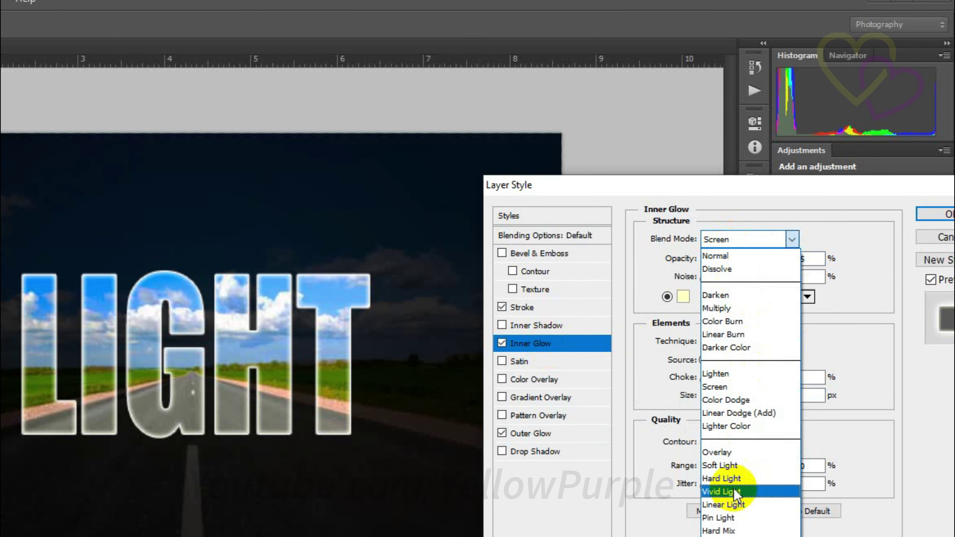
pyautogui.click(744, 455)
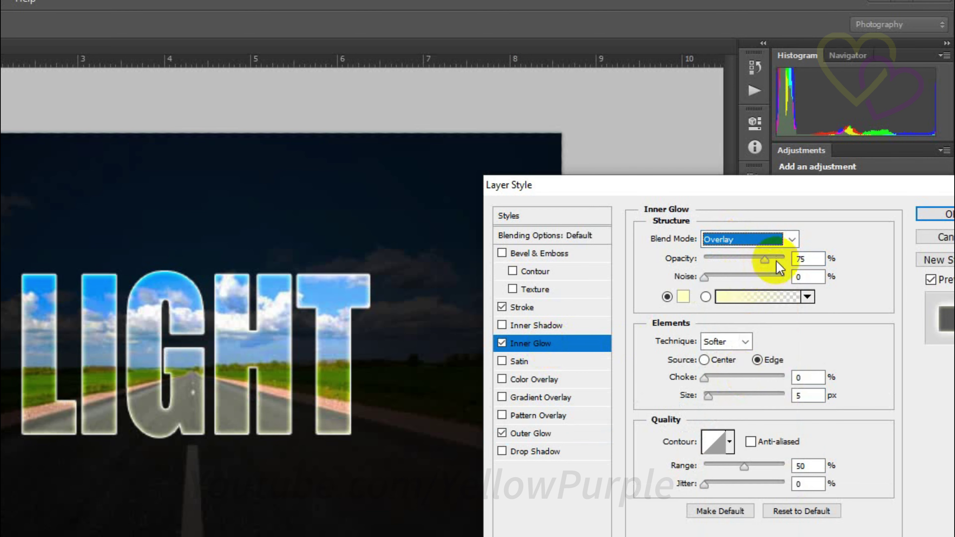
pyautogui.moveTo(765, 260); pyautogui.dragTo(815, 256)
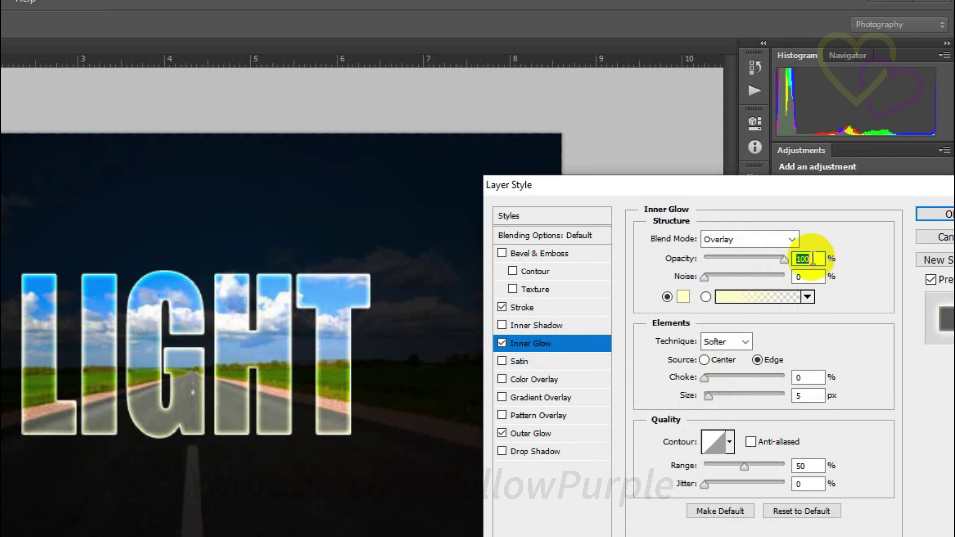
pyautogui.click(684, 297)
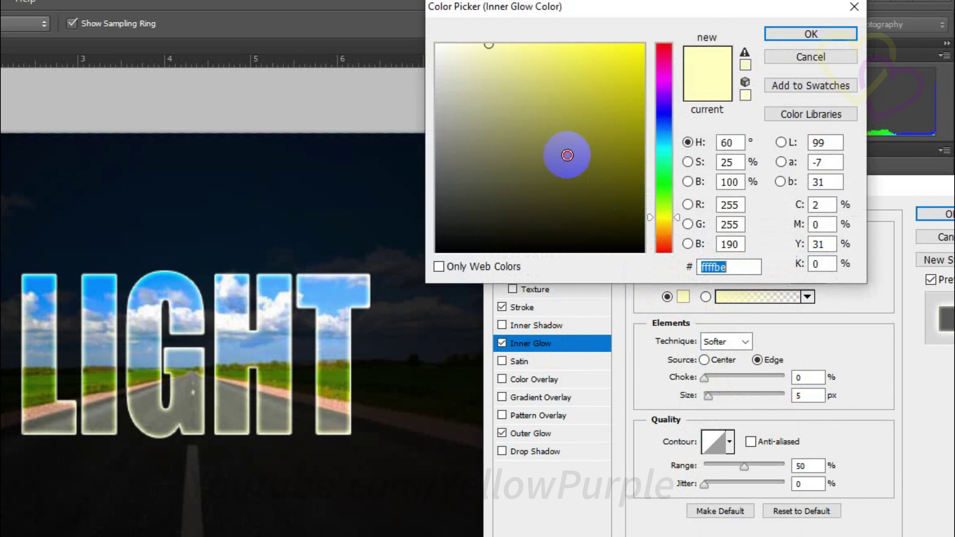
pyautogui.moveTo(564, 153); pyautogui.dragTo(441, 36)
pyautogui.click(805, 34)
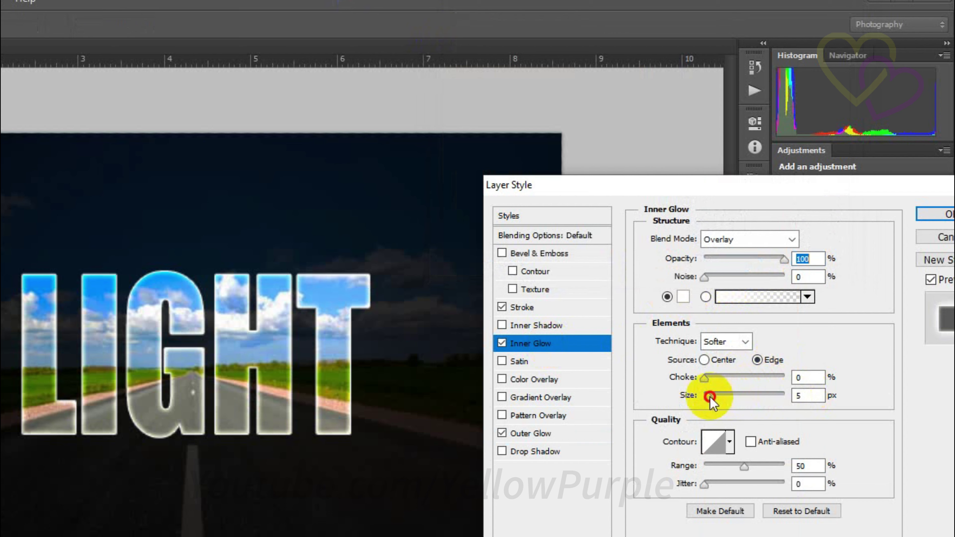
pyautogui.doubleClick(808, 396)
pyautogui.write('3')
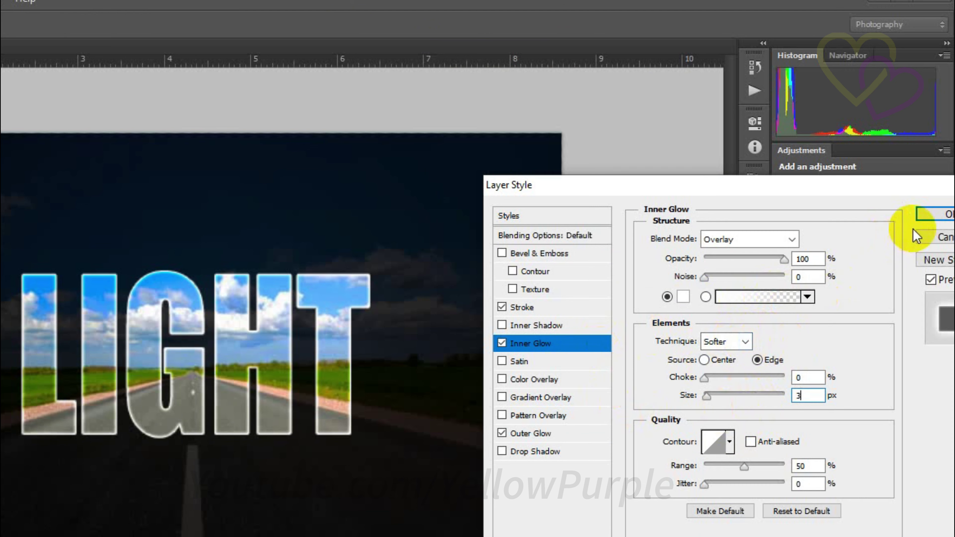
pyautogui.click(942, 216)
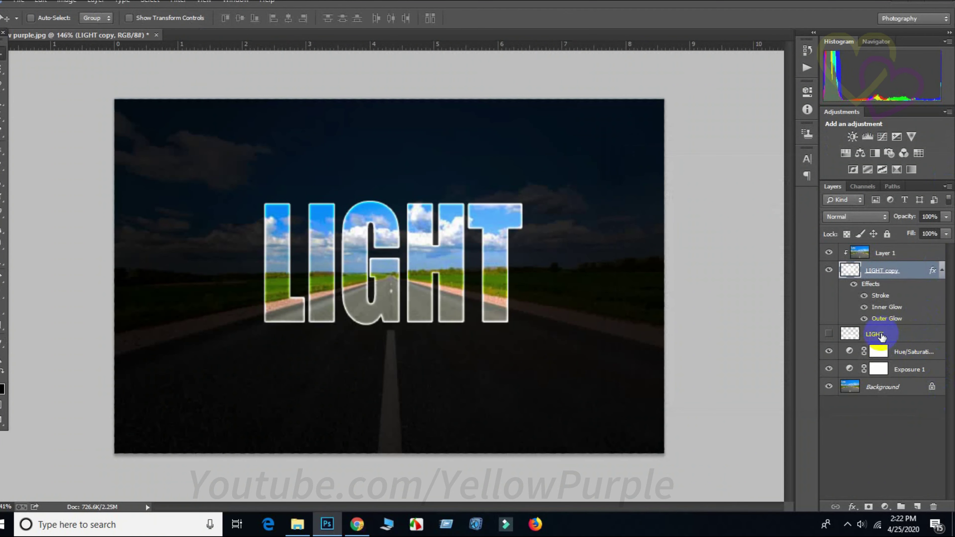
# Make the flipped LIGHT layer visible and set its blend mode to Soft Light.
pyautogui.click(902, 334)
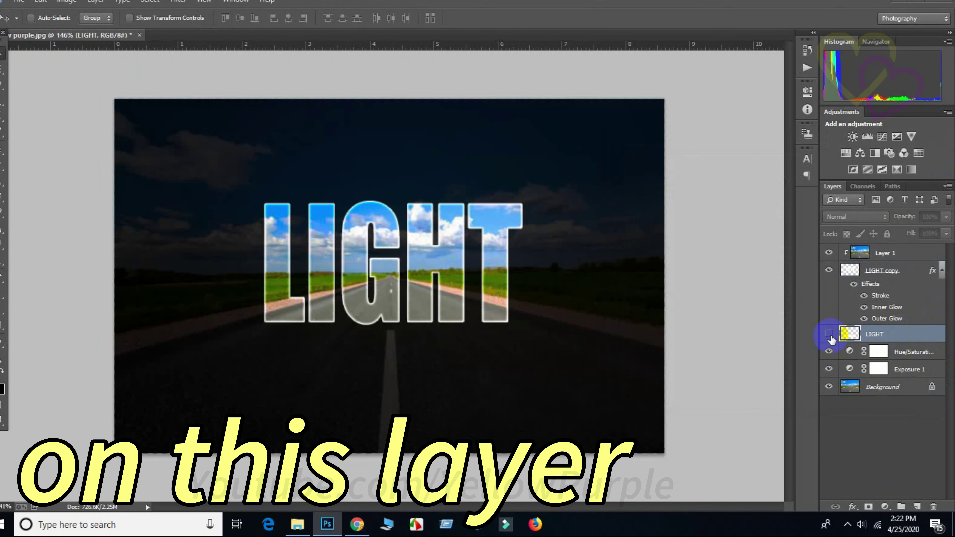
pyautogui.click(829, 335)
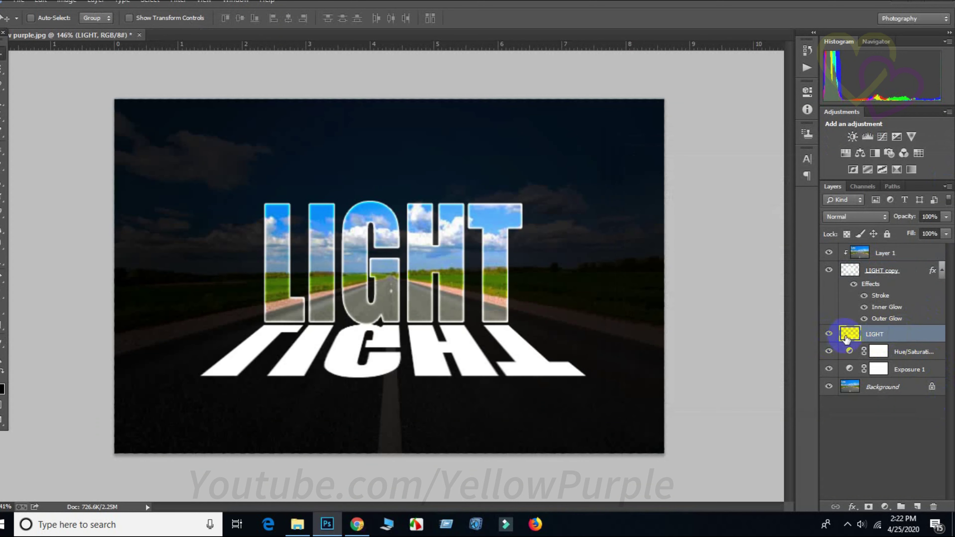
pyautogui.click(854, 217)
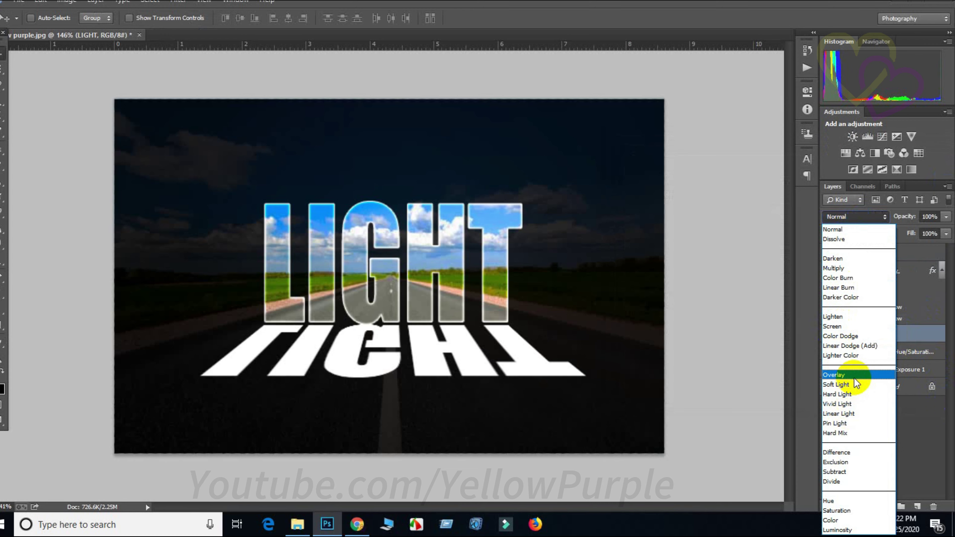
pyautogui.click(855, 384)
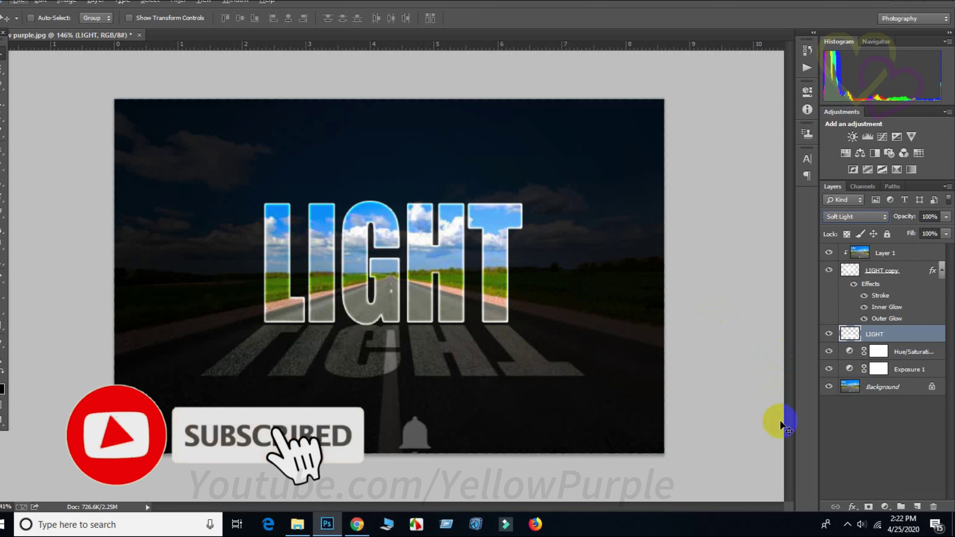
# Deselect the LIGHT layer and scroll to review the finished reflection effect.
pyautogui.click(893, 451)
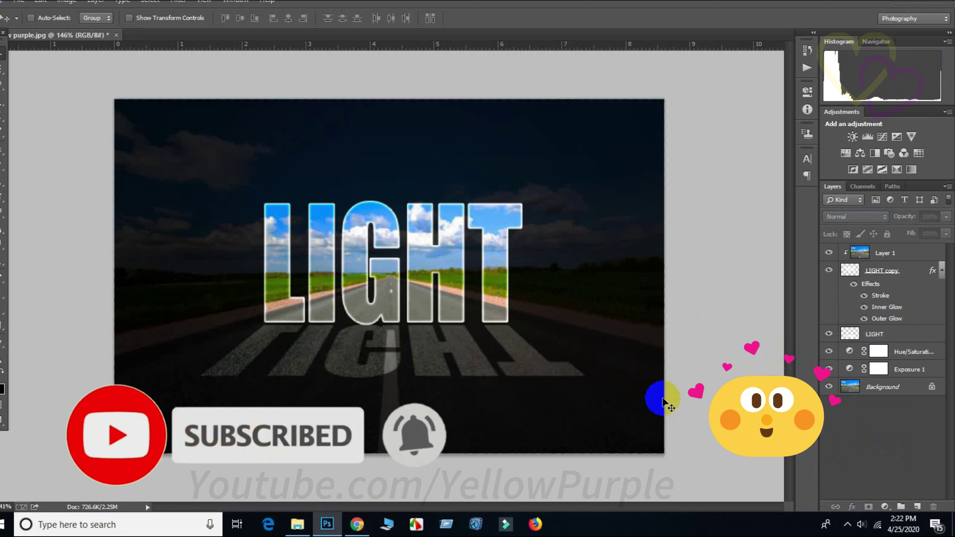
pyautogui.scroll(-2, 670, 381)
pyautogui.scroll(-3, 673, 380)
pyautogui.scroll(2, 679, 379)
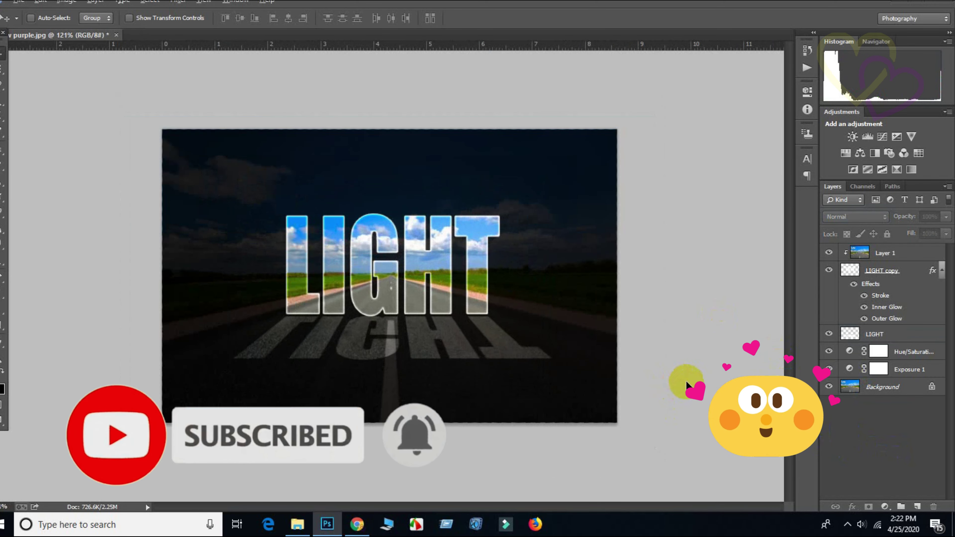
pyautogui.scroll(3, 686, 381)
pyautogui.scroll(-1, 687, 381)
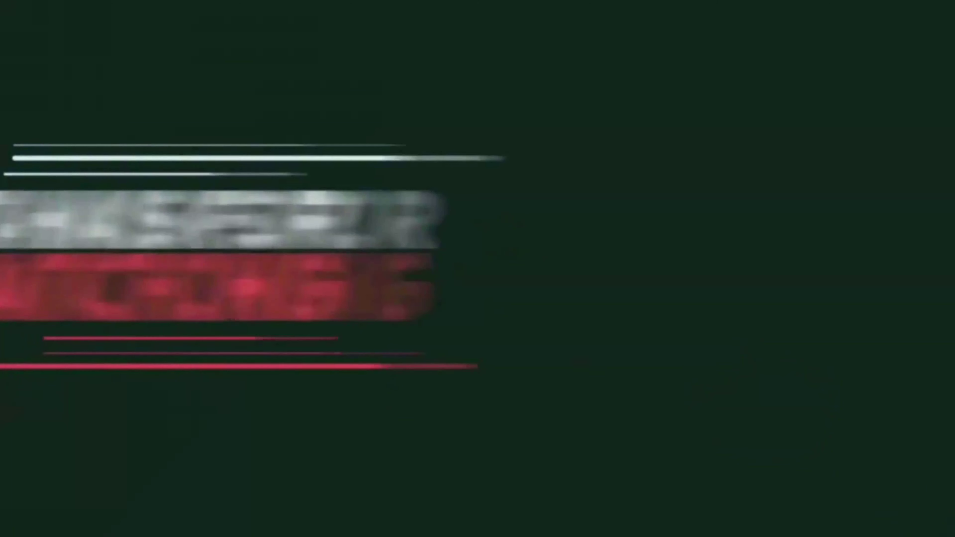